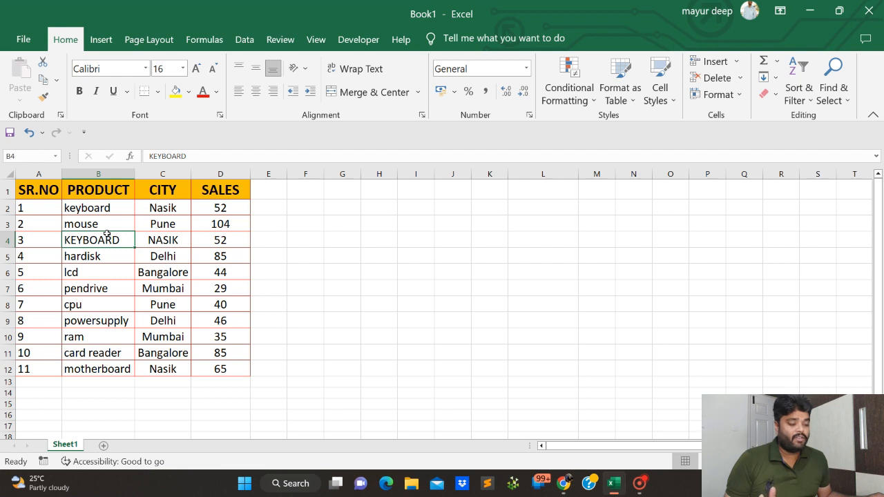
Try to copy the entire worksheet and paste it starting at cell H1.
{"action": "left_click", "coordinate": [148, 211]}
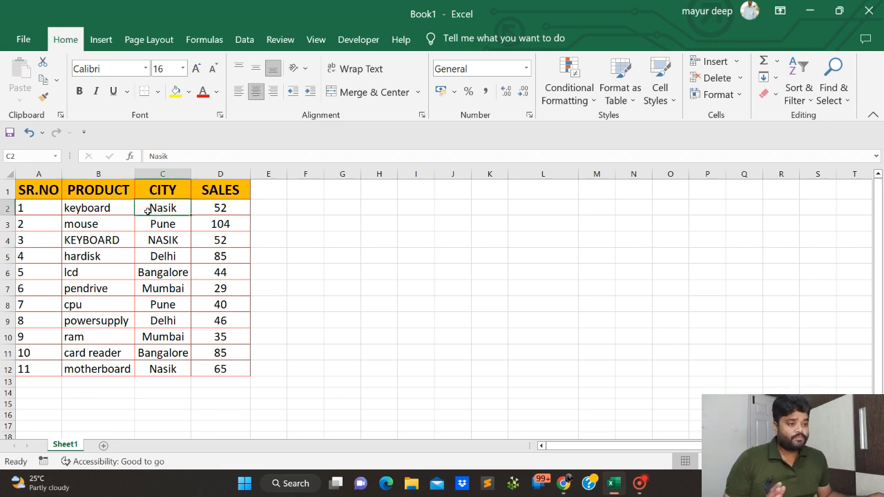
{"action": "left_click", "coordinate": [9, 172]}
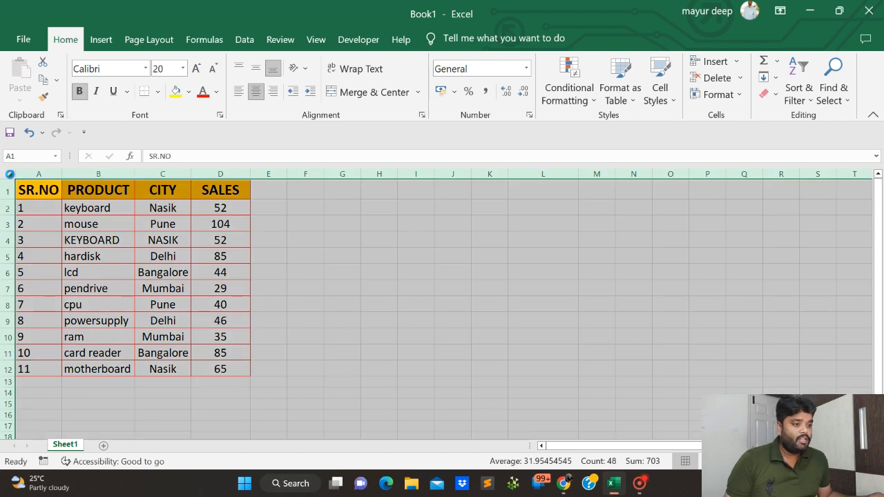
{"action": "key", "text": "ctrl+c"}
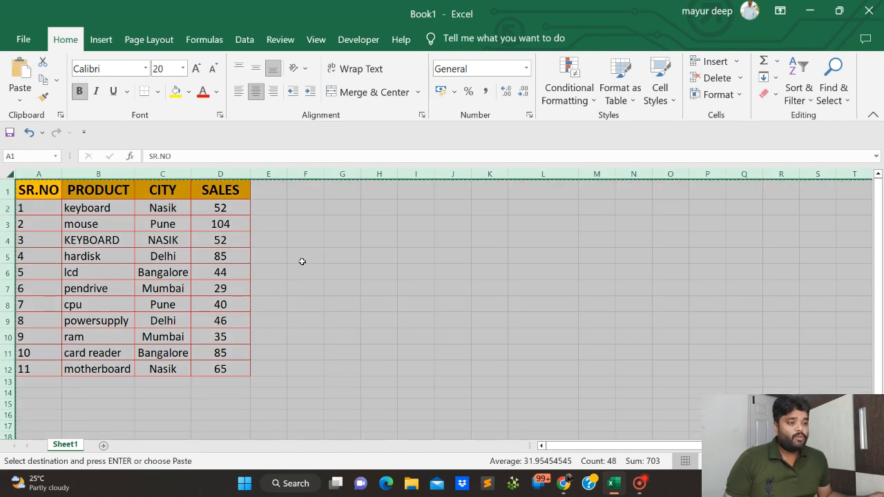
{"action": "left_click", "coordinate": [377, 190]}
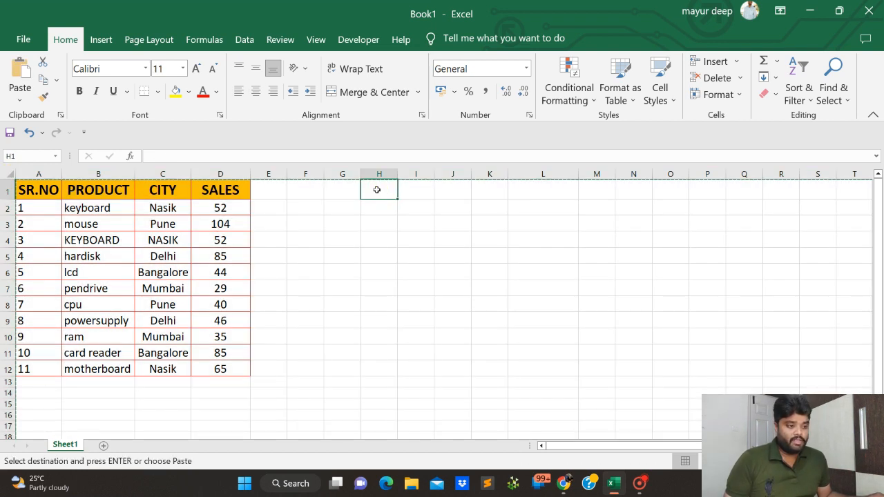
{"action": "key", "text": "ctrl+v"}
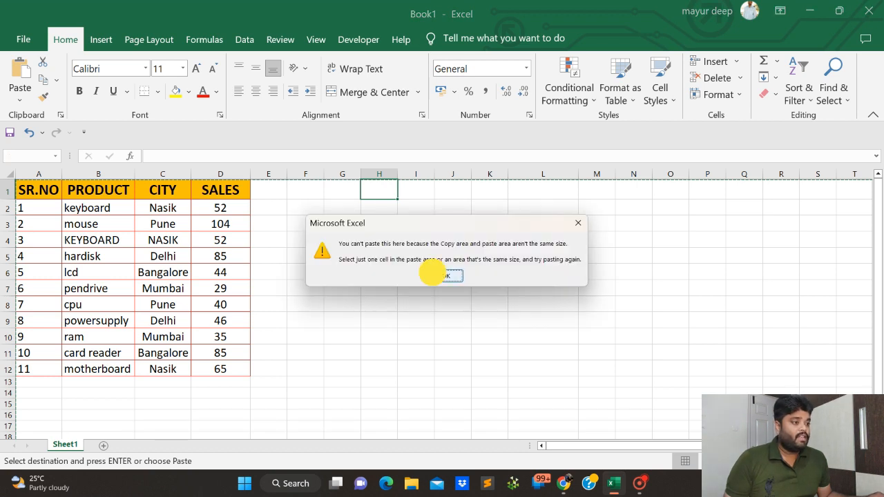
{"action": "left_click", "coordinate": [433, 274]}
Copy the product sales table in A1:D12.
{"action": "left_click_drag", "start_coordinate": [28, 193], "coordinate": [215, 370]}
{"action": "key", "text": "ctrl+c"}
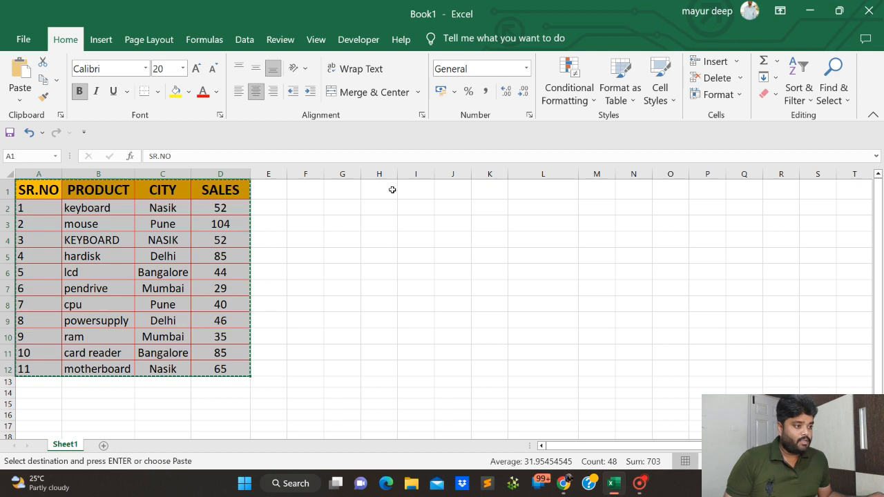
{"action": "left_click", "coordinate": [392, 189]}
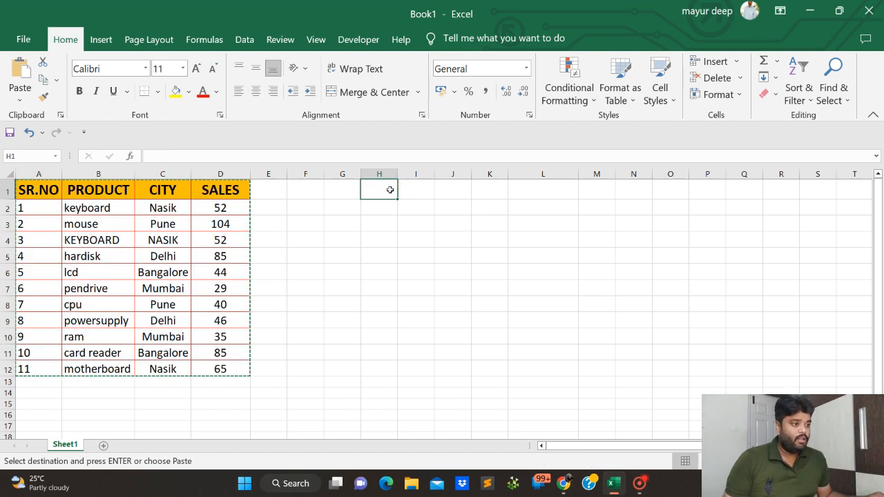
{"action": "mouse_move", "coordinate": [50, 194]}
{"action": "left_mouse_down"}
{"action": "mouse_move", "coordinate": [99, 272]}
{"action": "mouse_move", "coordinate": [207, 371]}
{"action": "mouse_move", "coordinate": [213, 366]}
{"action": "left_mouse_up"}
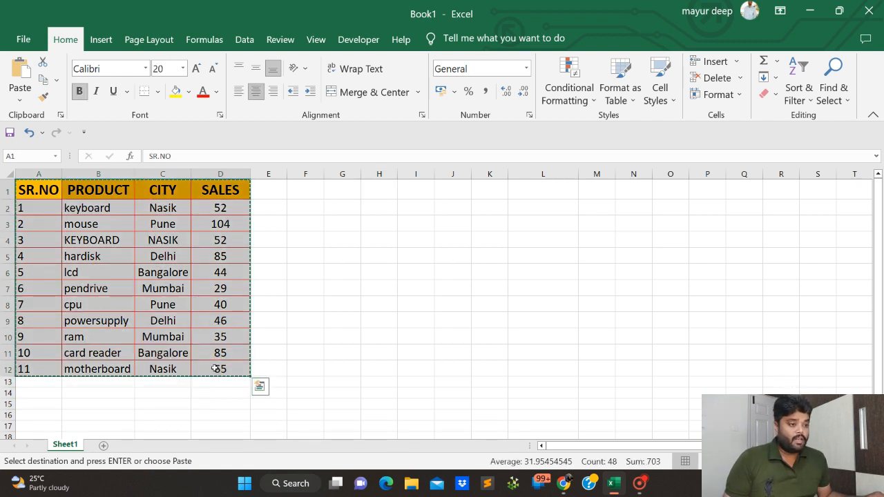
Paste the copied table with a normal paste at cell I1 and slightly widen the source table's PRODUCT column.
{"action": "left_click", "coordinate": [413, 188]}
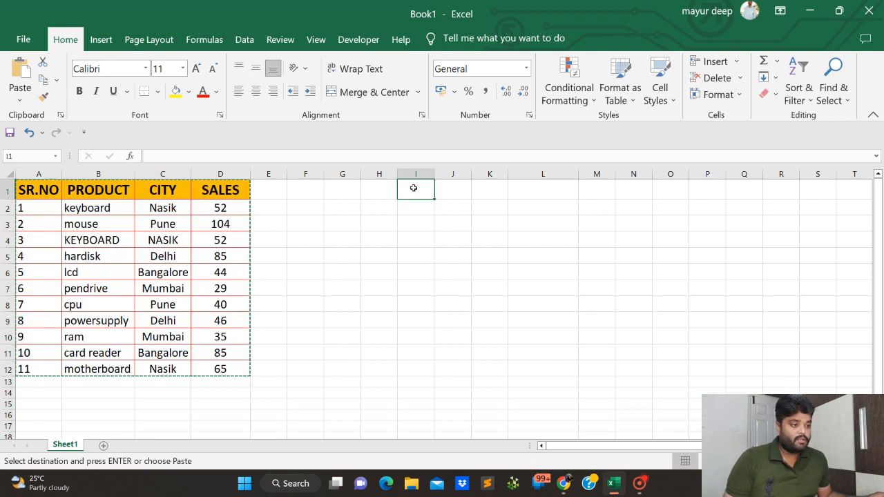
{"action": "key", "text": "ctrl+v"}
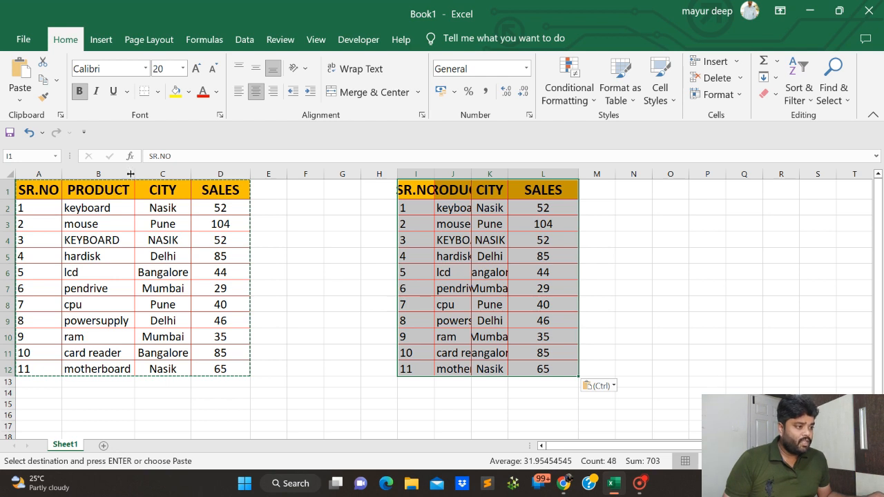
{"action": "mouse_move", "coordinate": [134, 173]}
{"action": "left_mouse_down"}
{"action": "mouse_move", "coordinate": [128, 179]}
{"action": "mouse_move", "coordinate": [141, 179]}
{"action": "left_mouse_up"}
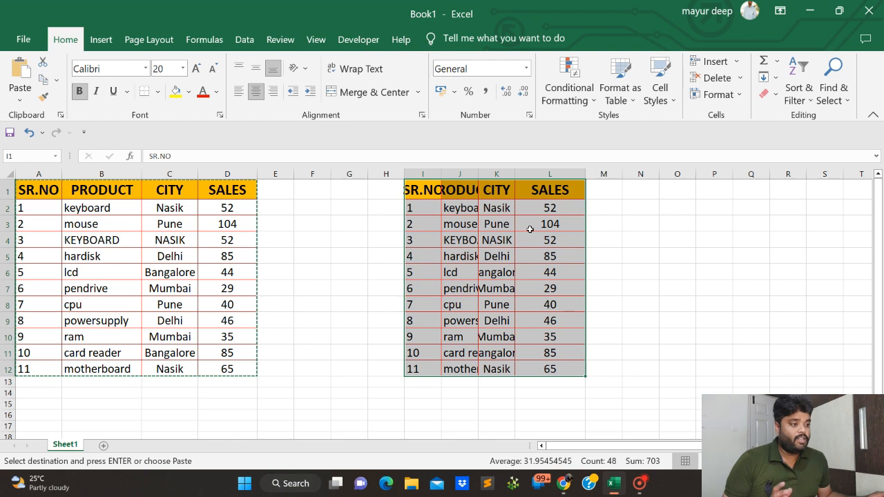
{"action": "left_click", "coordinate": [165, 211]}
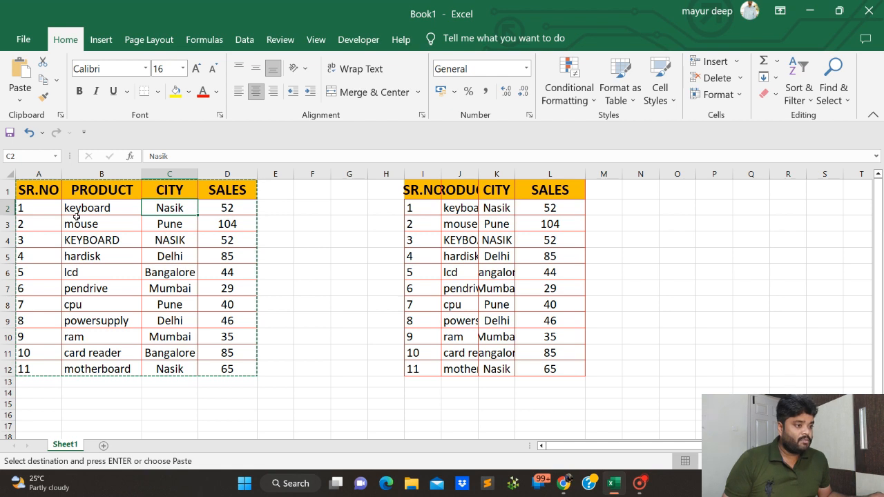
Undo the PRODUCT column width change and the table pasted at I1.
{"action": "key", "text": "ctrl+z"}
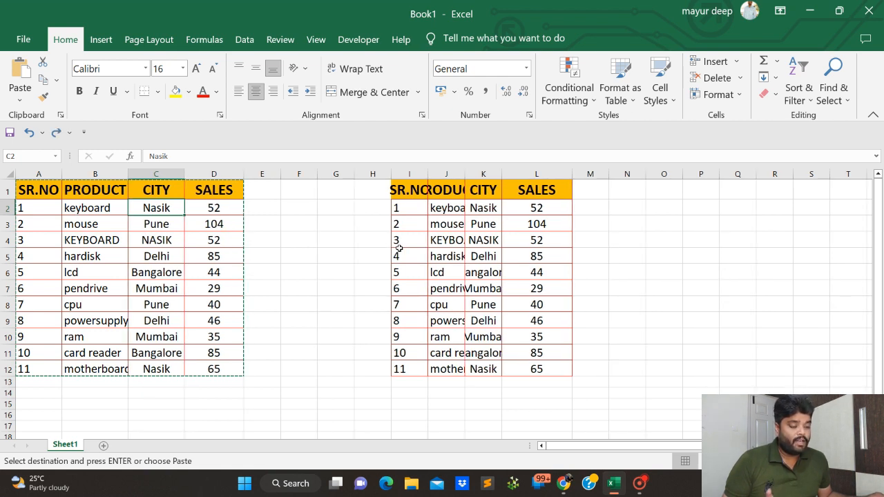
{"action": "key", "text": "ctrl+z"}
{"action": "key", "text": "ctrl+z"}
{"action": "left_click", "coordinate": [365, 242]}
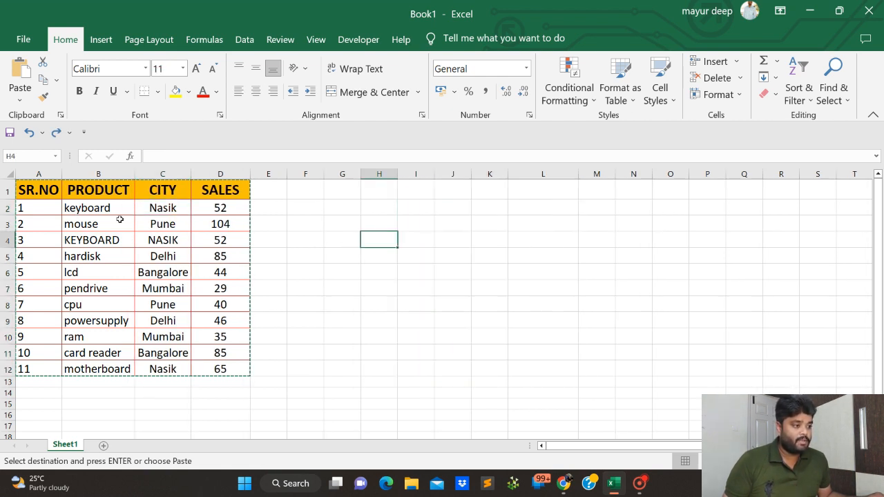
Paste the copied table A1:D12 at cell K1 using the Keep Source Column Widths option.
{"action": "mouse_move", "coordinate": [48, 196]}
{"action": "left_mouse_down"}
{"action": "mouse_move", "coordinate": [211, 352]}
{"action": "mouse_move", "coordinate": [211, 366]}
{"action": "left_mouse_up"}
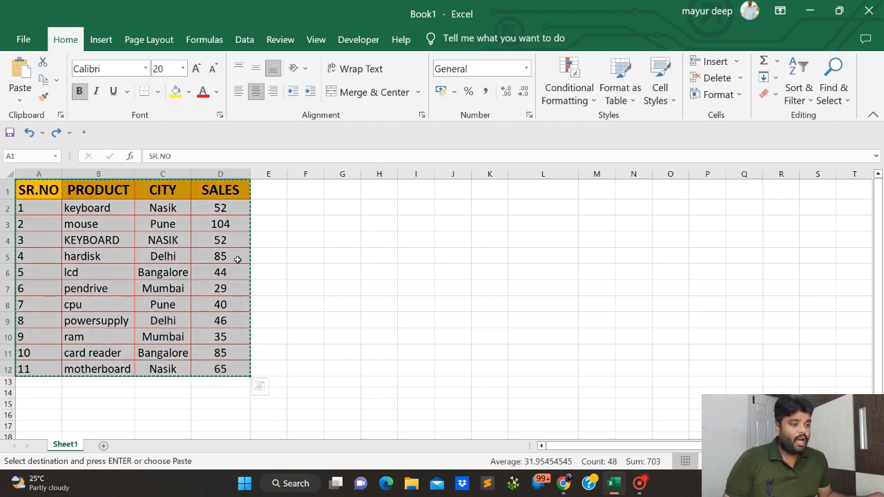
{"action": "left_click", "coordinate": [484, 196]}
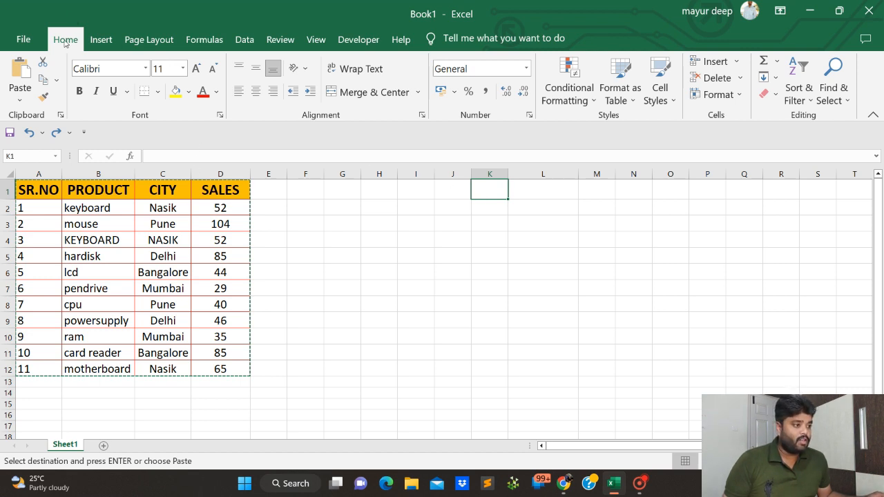
{"action": "left_click", "coordinate": [20, 102]}
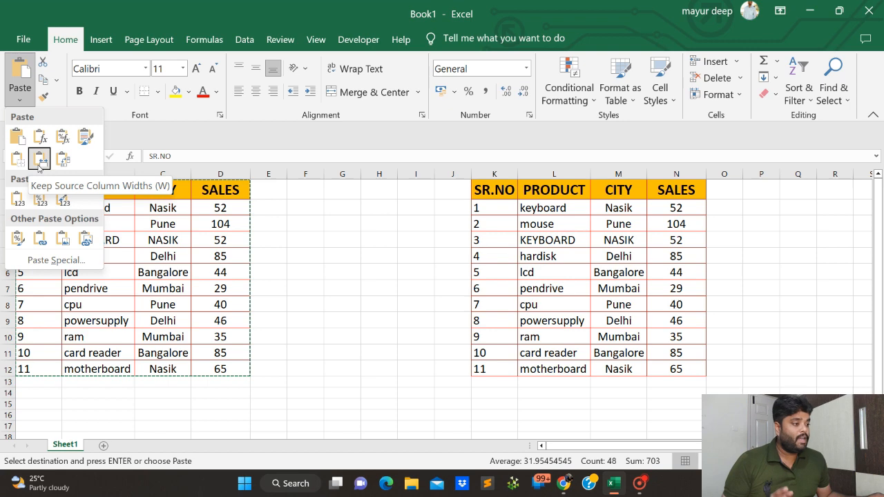
{"action": "left_click", "coordinate": [39, 160]}
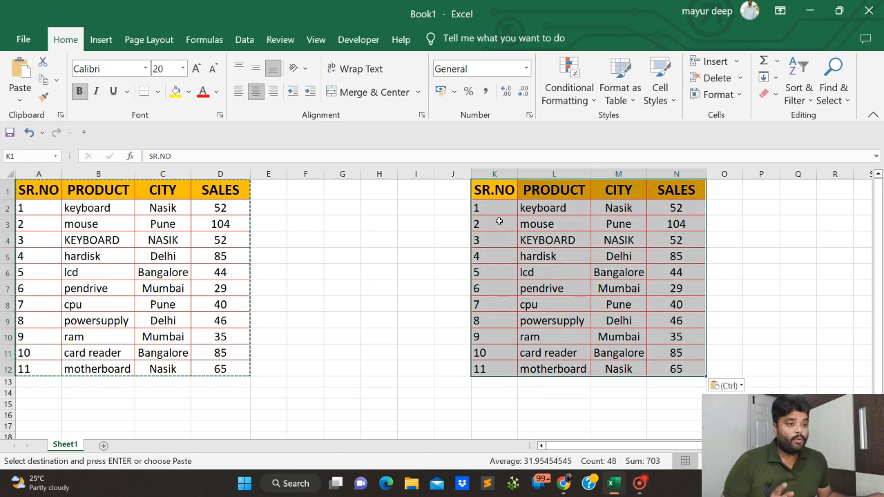
{"action": "left_click", "coordinate": [511, 226]}
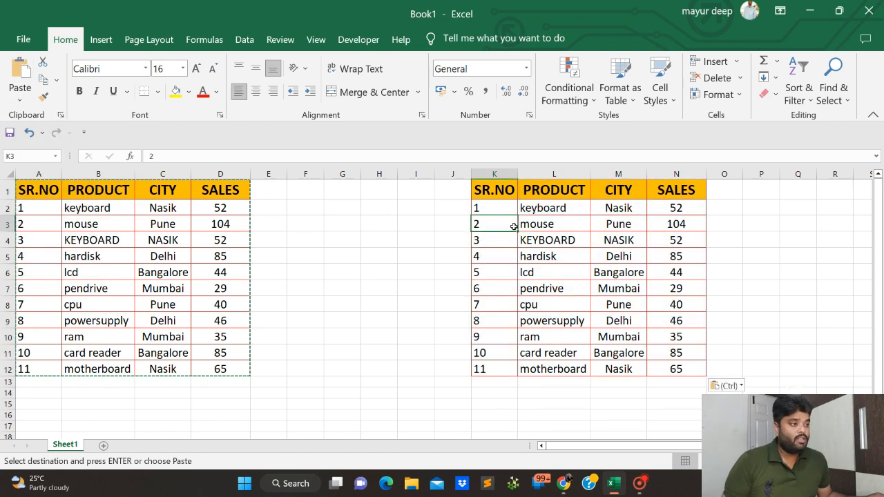
{"action": "left_click", "coordinate": [73, 196]}
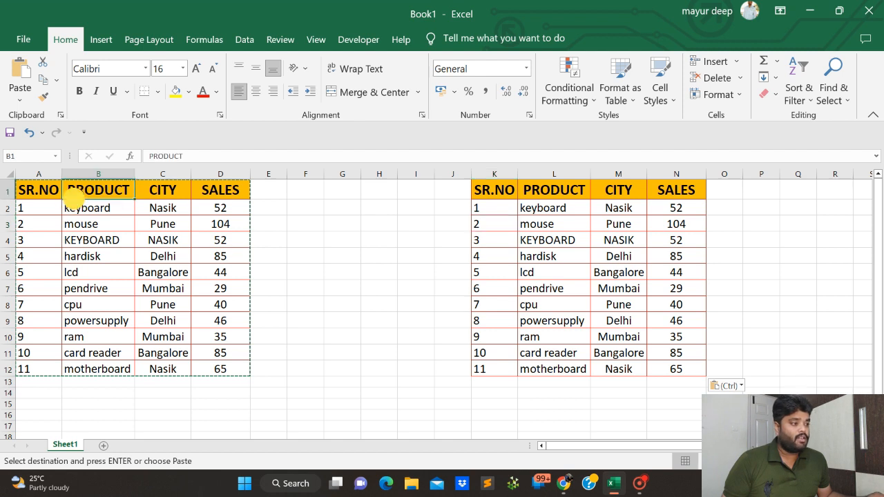
{"action": "left_click", "coordinate": [80, 237]}
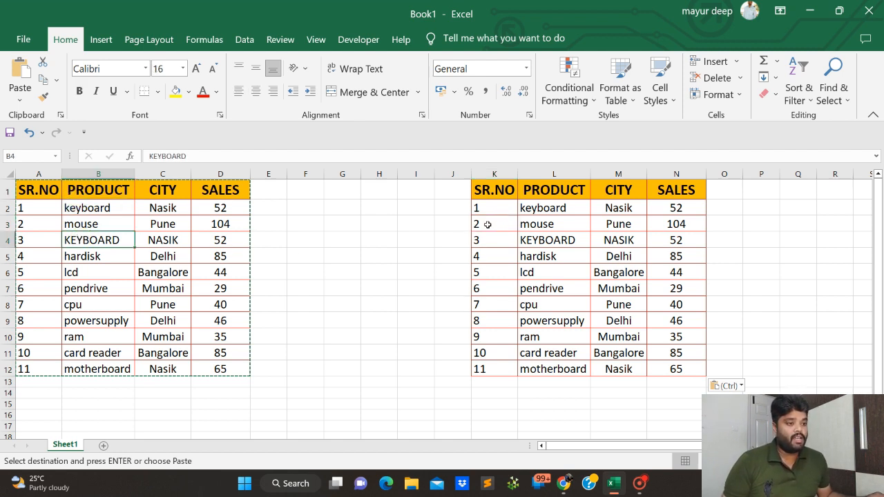
Examine the formula in the mouse row's SALES cell D3 and the cells D2 and D4 it refers to.
{"action": "left_click", "coordinate": [243, 224]}
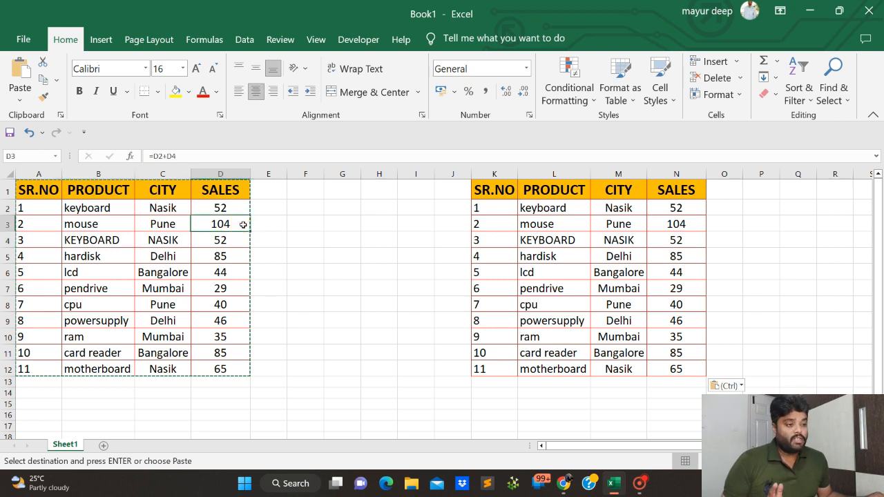
{"action": "left_click", "coordinate": [19, 101]}
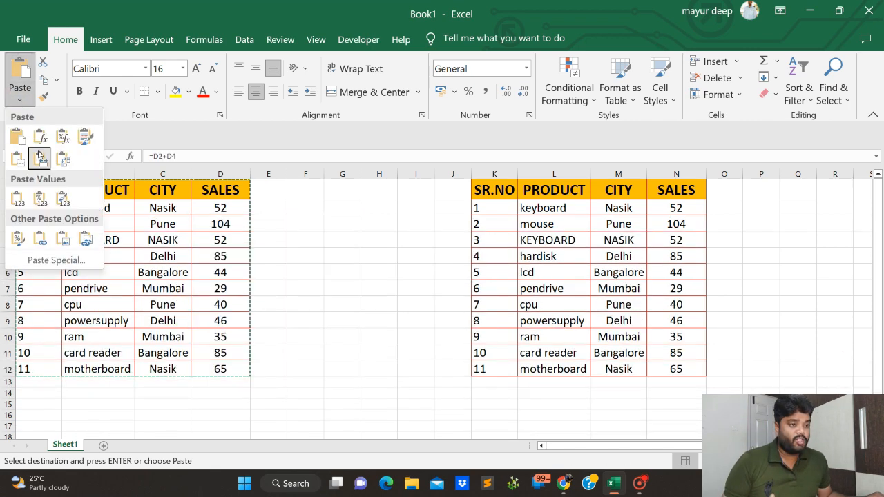
{"action": "left_click", "coordinate": [316, 193]}
{"action": "left_click", "coordinate": [226, 212]}
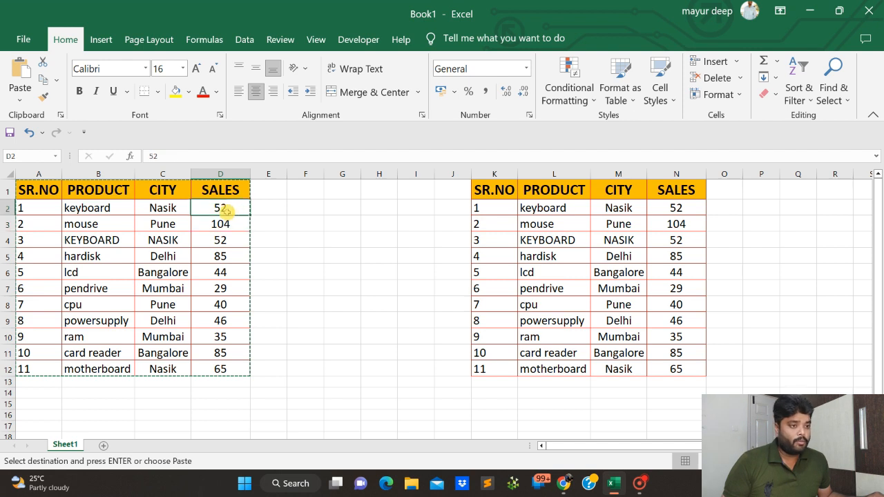
{"action": "left_click", "coordinate": [223, 226]}
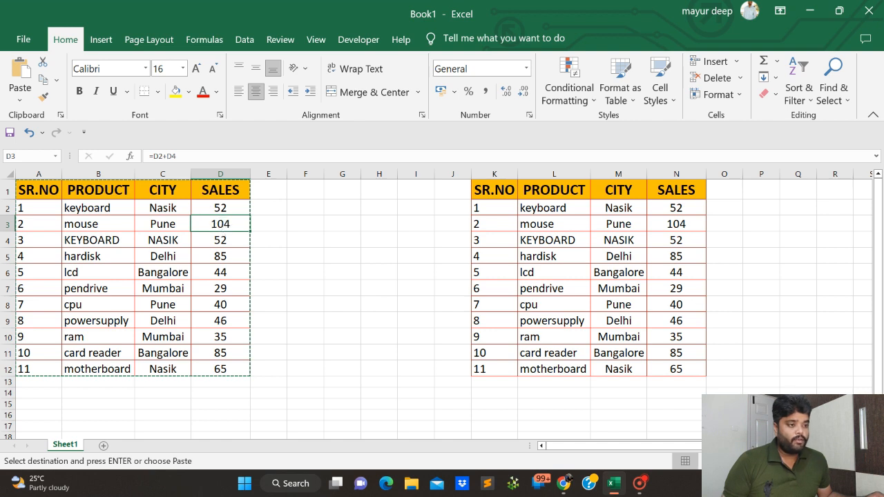
{"action": "left_click", "coordinate": [219, 209]}
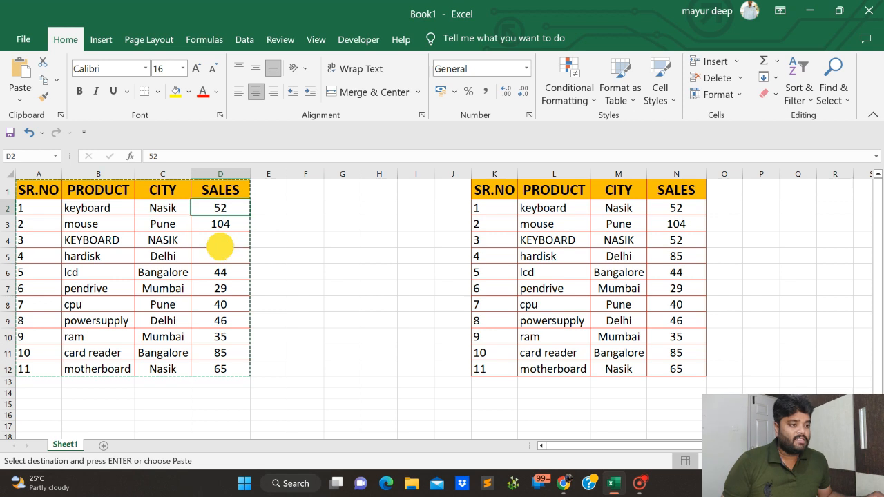
{"action": "left_click", "coordinate": [219, 242]}
Copy the formula cell D3 into F3 with a normal paste, and clear the pasted contents.
{"action": "left_click", "coordinate": [211, 224]}
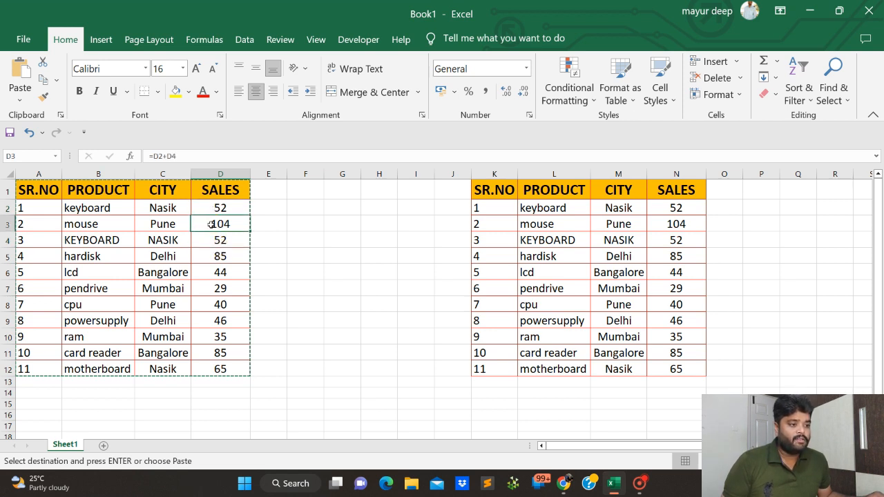
{"action": "key", "text": "ctrl+c"}
{"action": "left_click", "coordinate": [321, 224]}
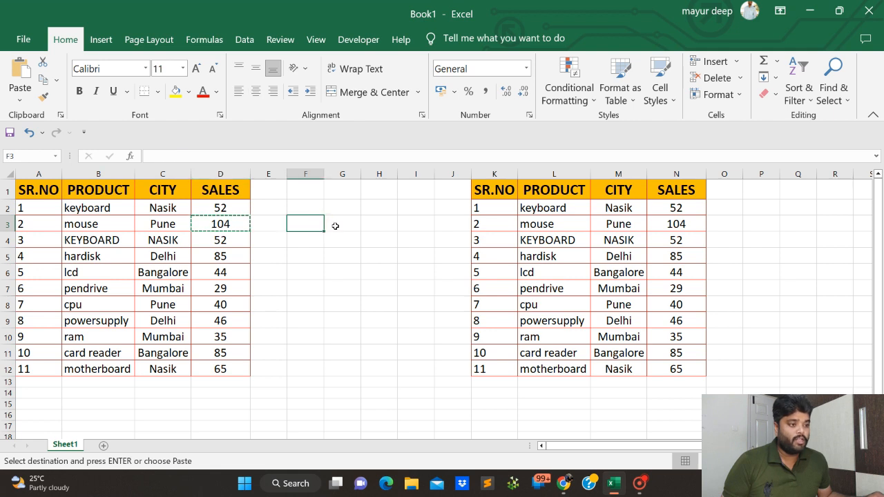
{"action": "key", "text": "ctrl+v"}
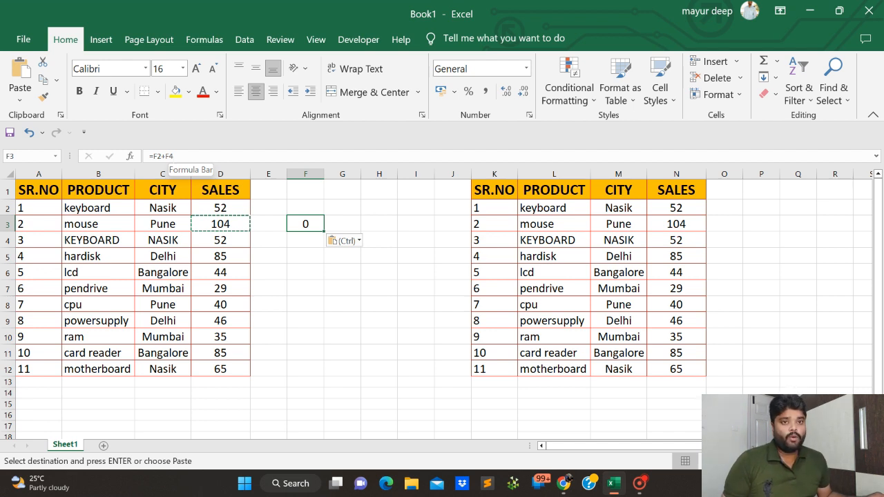
{"action": "key", "text": "Delete"}
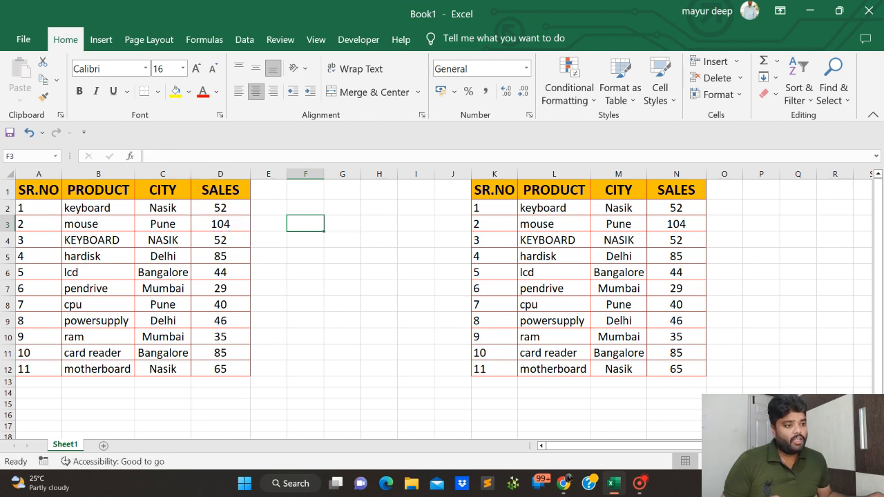
Copy cell D3 and paste only its value into F3 using the Values paste option.
{"action": "left_click", "coordinate": [208, 225]}
{"action": "key", "text": "ctrl+c"}
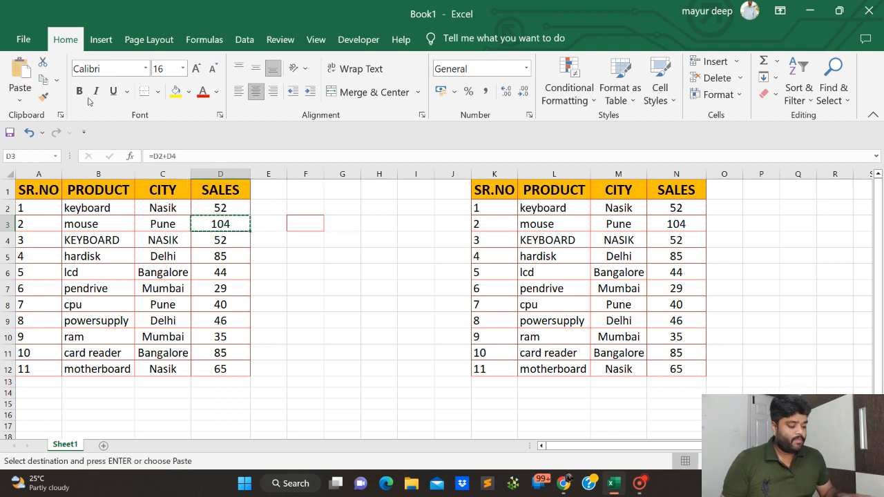
{"action": "left_click", "coordinate": [18, 103]}
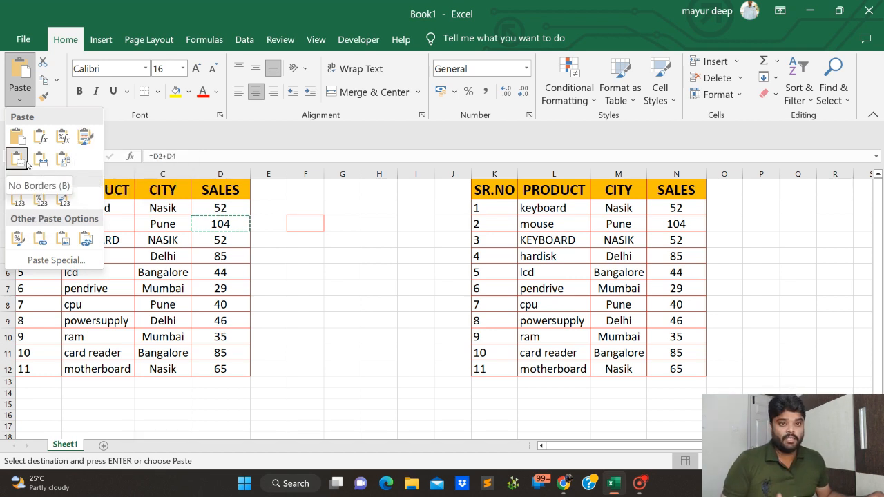
{"action": "left_click", "coordinate": [299, 223]}
{"action": "left_click", "coordinate": [299, 222]}
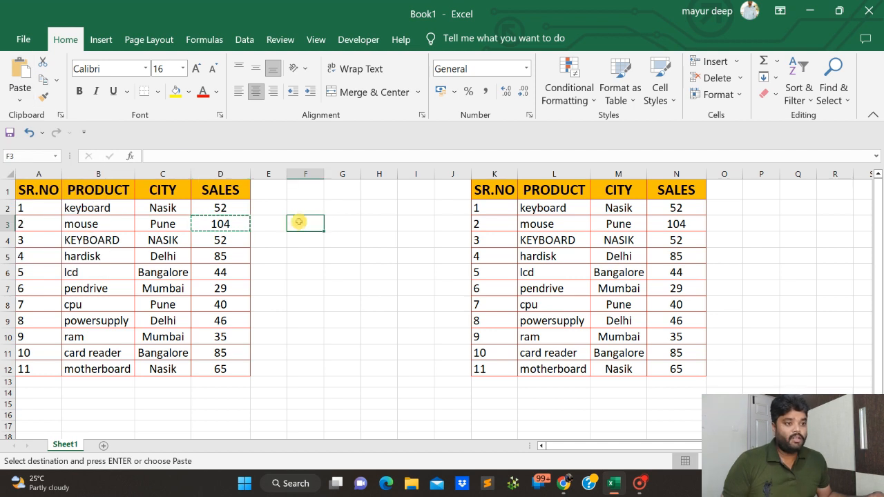
{"action": "left_click", "coordinate": [20, 96]}
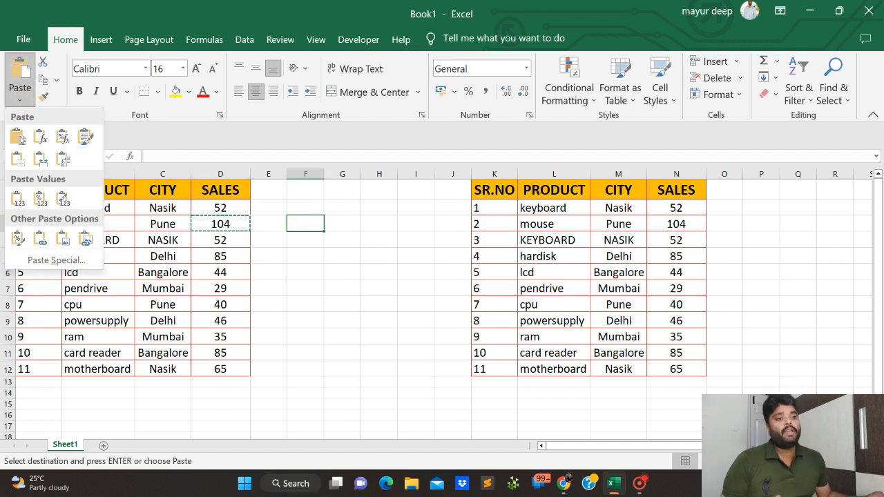
{"action": "left_click", "coordinate": [18, 199]}
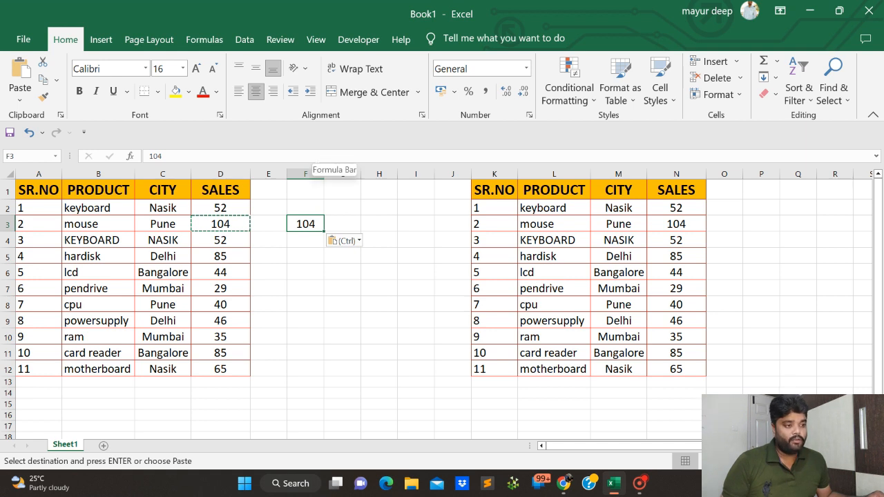
Compare the formula in the mouse row's SALES cell D3 with the content of the value-only copy in F3.
{"action": "left_click", "coordinate": [233, 228]}
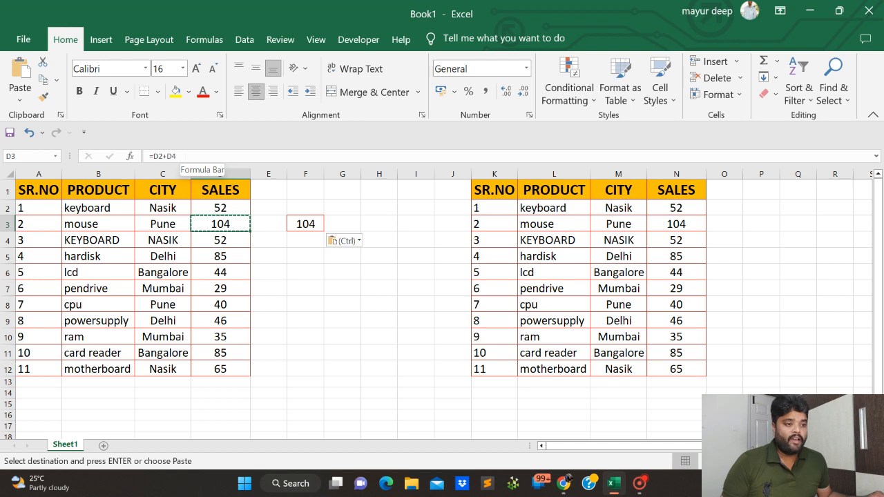
{"action": "left_click_drag", "start_coordinate": [185, 156], "coordinate": [138, 157]}
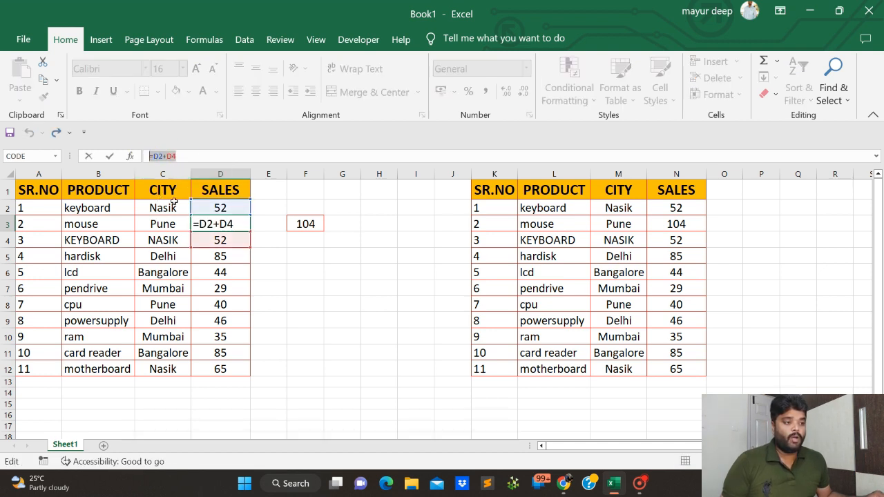
{"action": "left_click", "coordinate": [305, 207]}
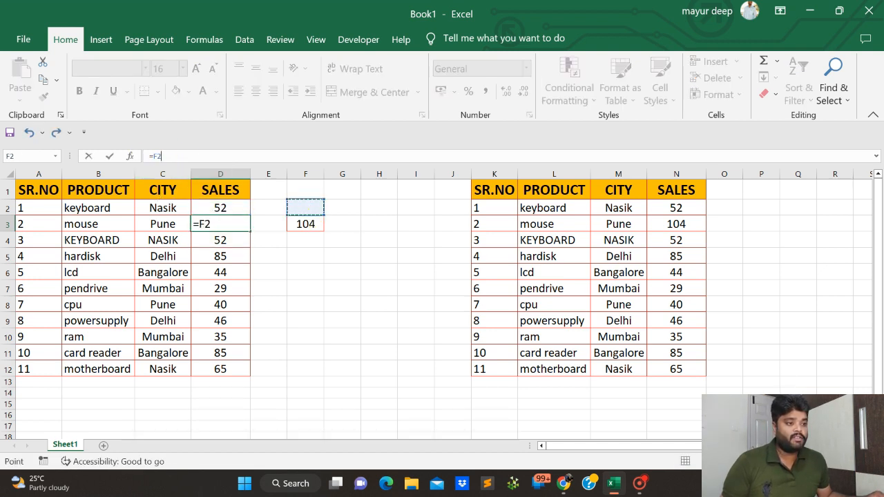
{"action": "key", "text": "ctrl+z"}
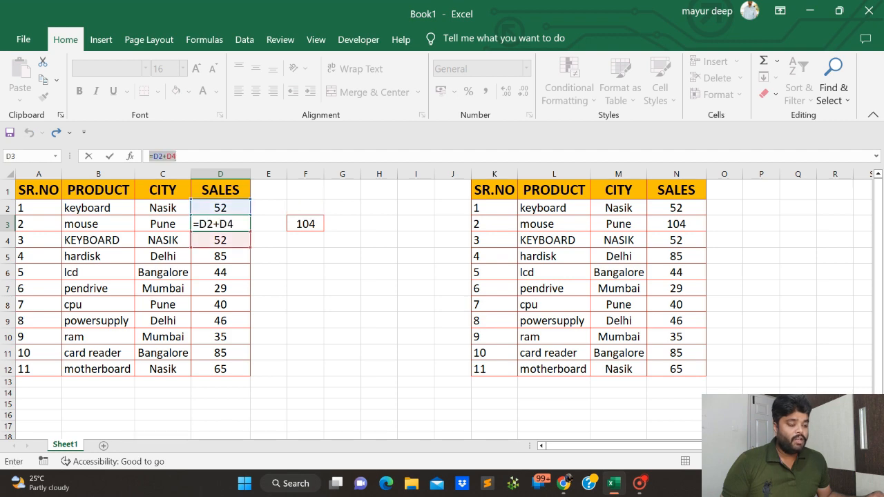
{"action": "key", "text": "Escape"}
{"action": "left_click", "coordinate": [225, 224]}
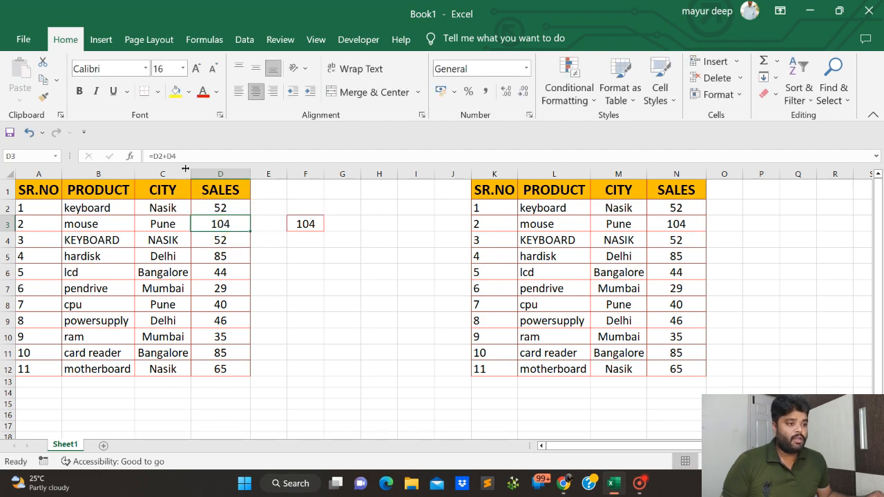
{"action": "scroll", "coordinate": [183, 198], "scroll_direction": "down", "scroll_amount": 1}
{"action": "scroll", "coordinate": [183, 198], "scroll_direction": "up", "scroll_amount": 1}
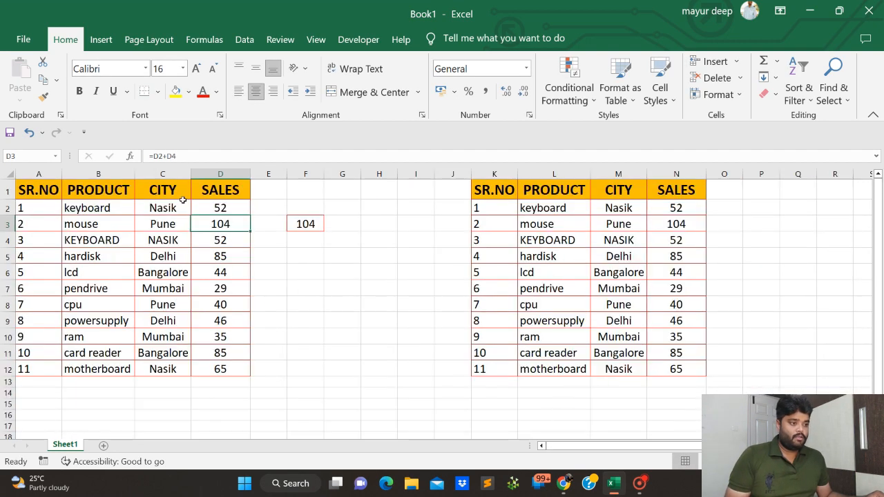
{"action": "scroll", "coordinate": [442, 304], "scroll_direction": "up", "scroll_amount": 3}
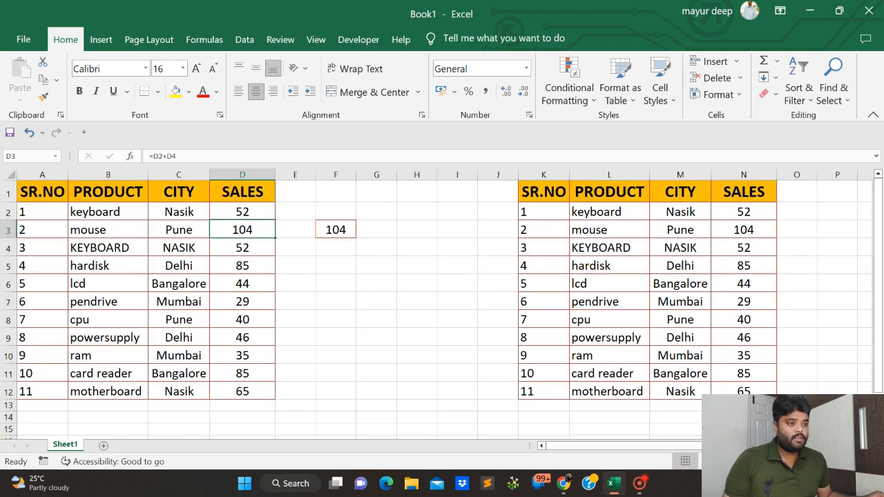
{"action": "scroll", "coordinate": [454, 332], "scroll_direction": "up", "scroll_amount": 1}
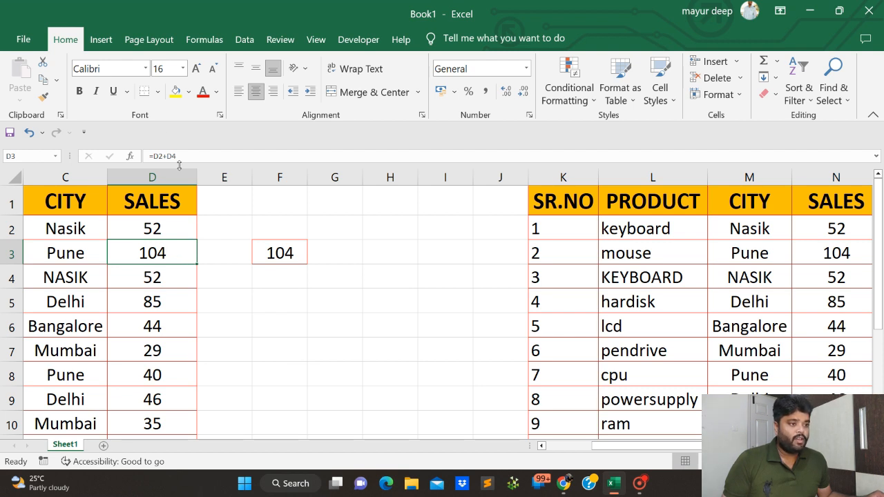
{"action": "left_click", "coordinate": [291, 254]}
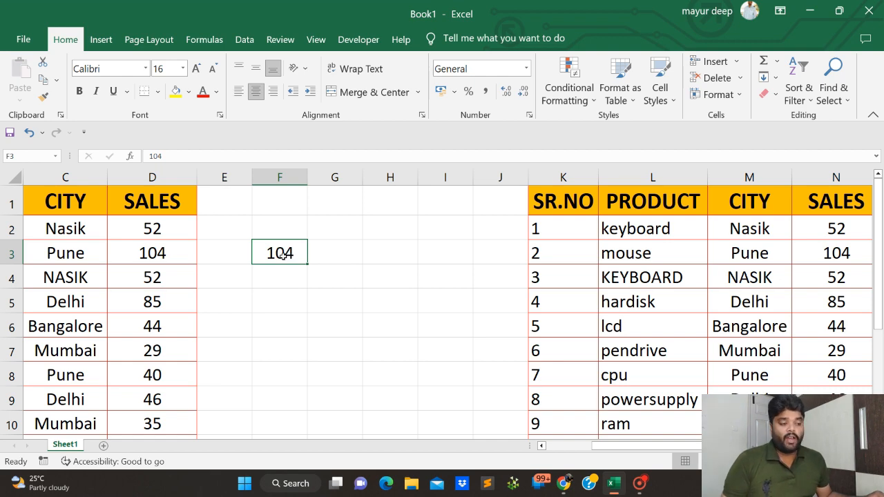
{"action": "scroll", "coordinate": [282, 255], "scroll_direction": "down", "scroll_amount": 2, "text": "ctrl"}
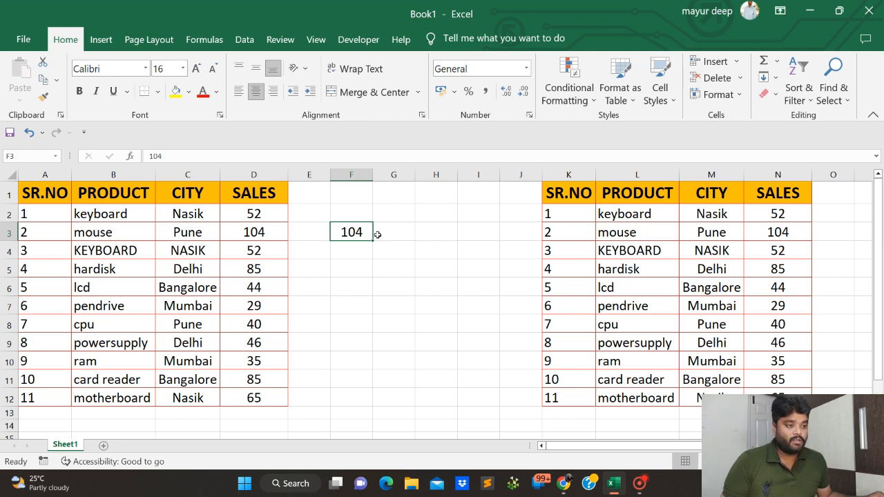
Clear the contents of F3 and delete columns K:N holding the pasted copy of the table.
{"action": "key", "text": "Delete"}
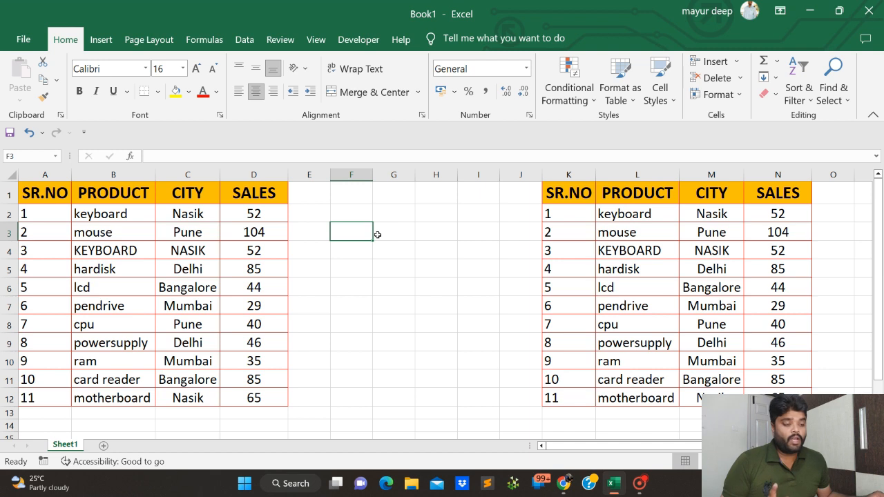
{"action": "left_click", "coordinate": [255, 216]}
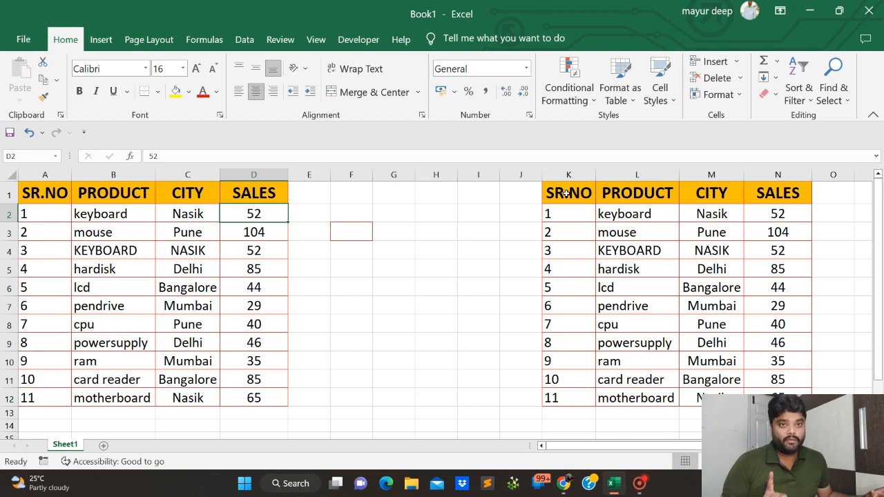
{"action": "left_click", "coordinate": [566, 194]}
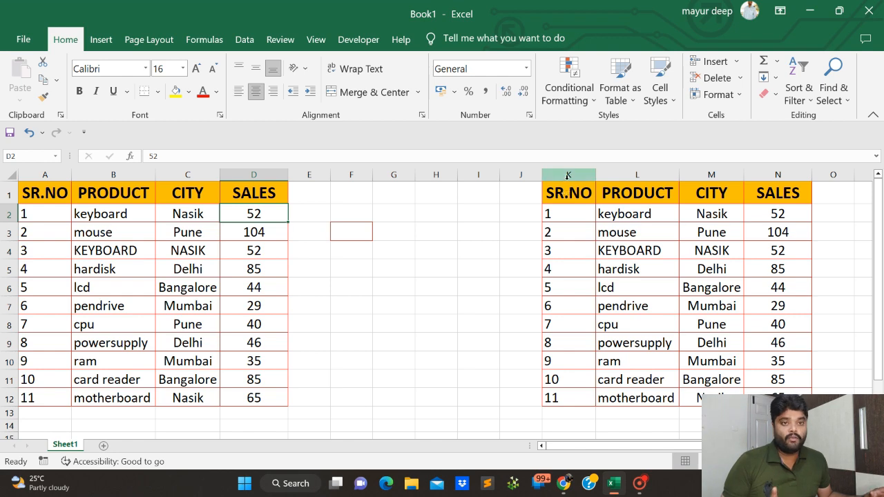
{"action": "key", "text": "ctrl+shift+Down"}
{"action": "key", "text": "ctrl+shift+Right"}
{"action": "key", "text": "ctrl+z"}
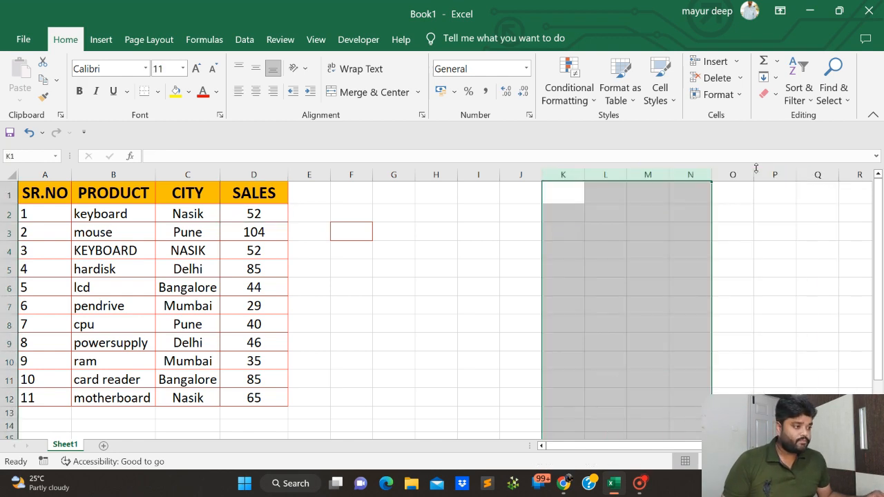
Copy the table A1:D12 and paste only its values at J1 using the Values paste option.
{"action": "left_click", "coordinate": [67, 194]}
{"action": "left_click_drag", "start_coordinate": [67, 195], "coordinate": [242, 402]}
{"action": "key", "text": "ctrl+c"}
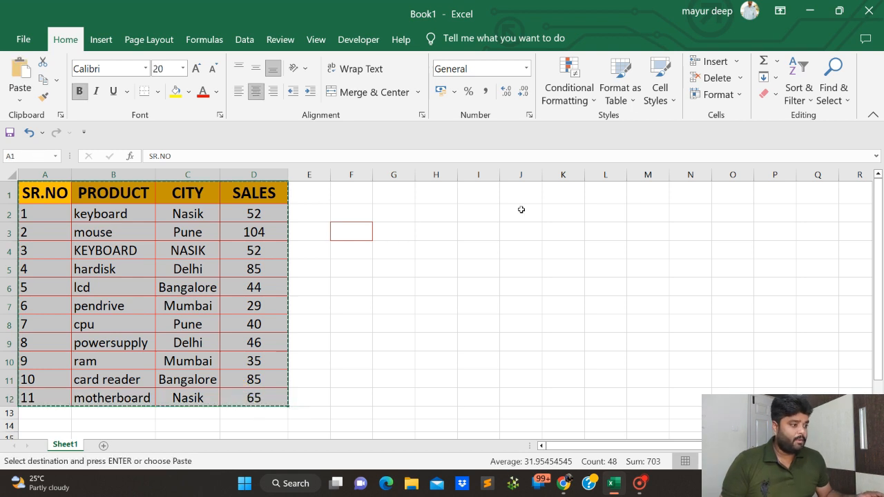
{"action": "left_click", "coordinate": [519, 195]}
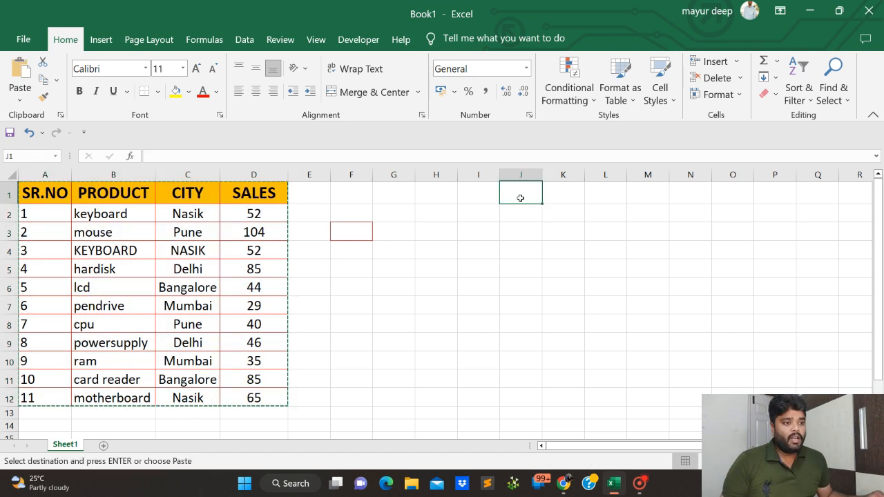
{"action": "left_click", "coordinate": [20, 100]}
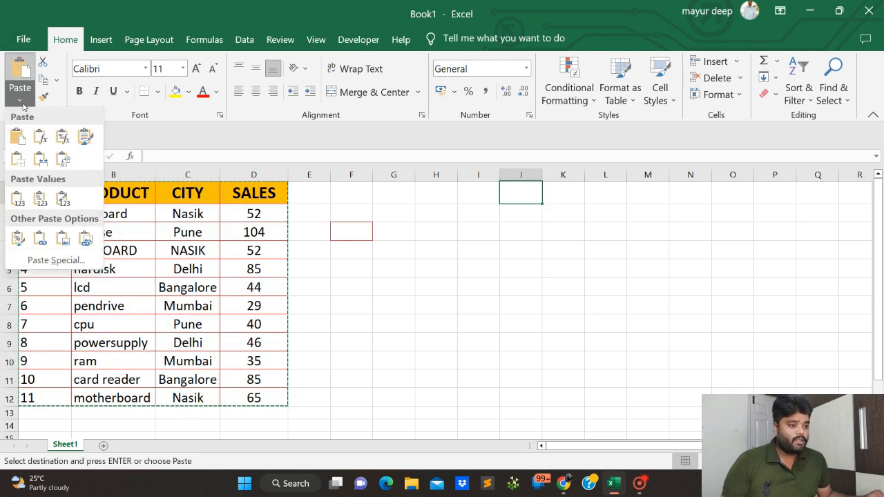
{"action": "left_click", "coordinate": [18, 197]}
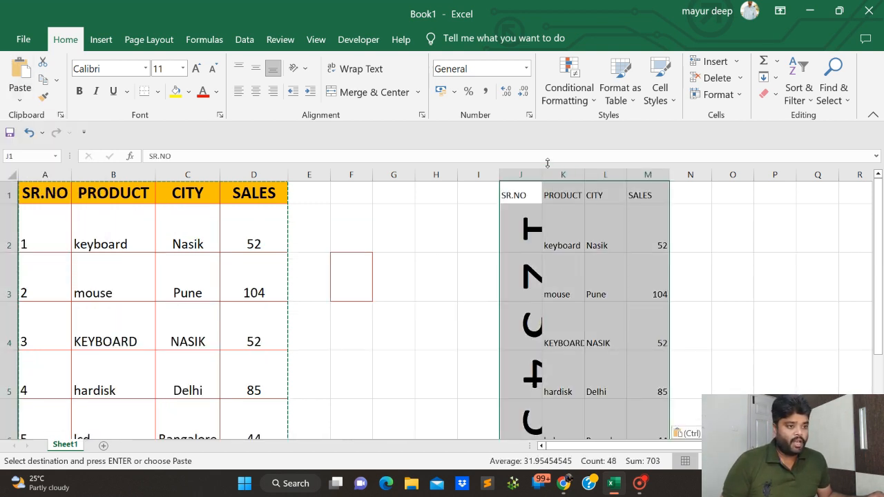
AutoFit column J, check the pasted rows, and undo both the column fit and the values paste.
{"action": "double_click", "coordinate": [542, 174]}
{"action": "scroll", "coordinate": [552, 285], "scroll_direction": "down", "scroll_amount": 3}
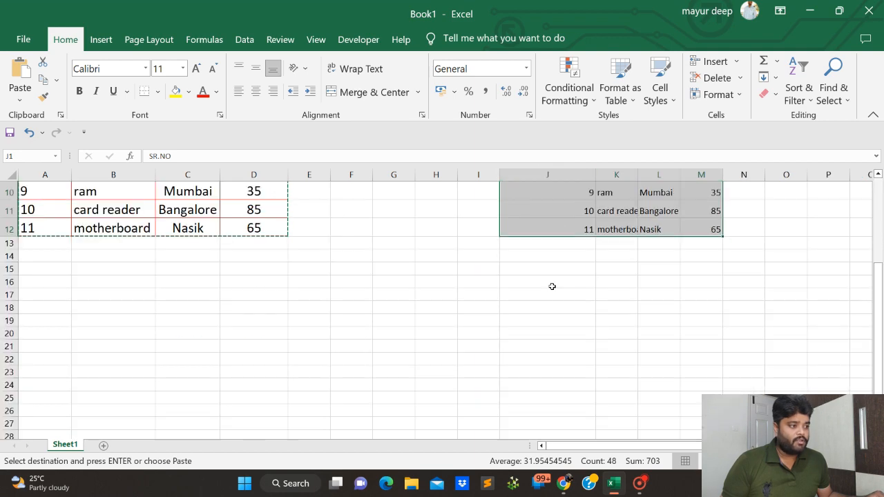
{"action": "scroll", "coordinate": [552, 285], "scroll_direction": "up", "scroll_amount": 3}
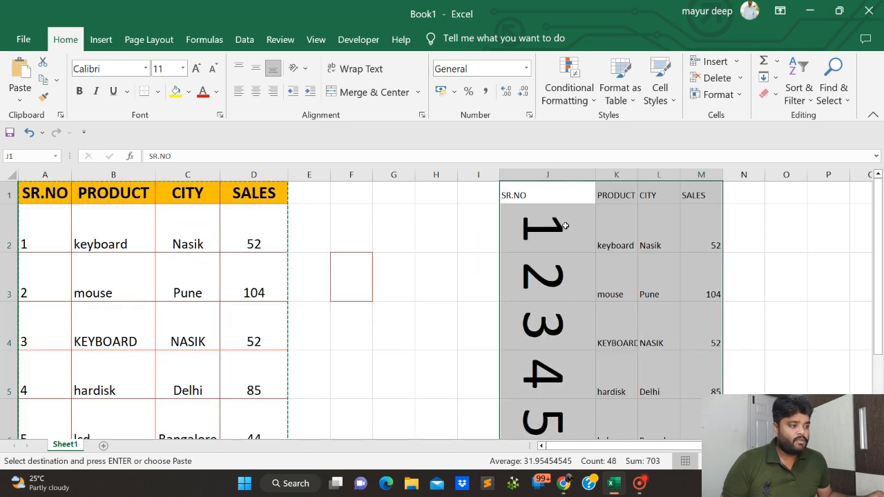
{"action": "key", "text": "ctrl+z"}
{"action": "key", "text": "ctrl+z"}
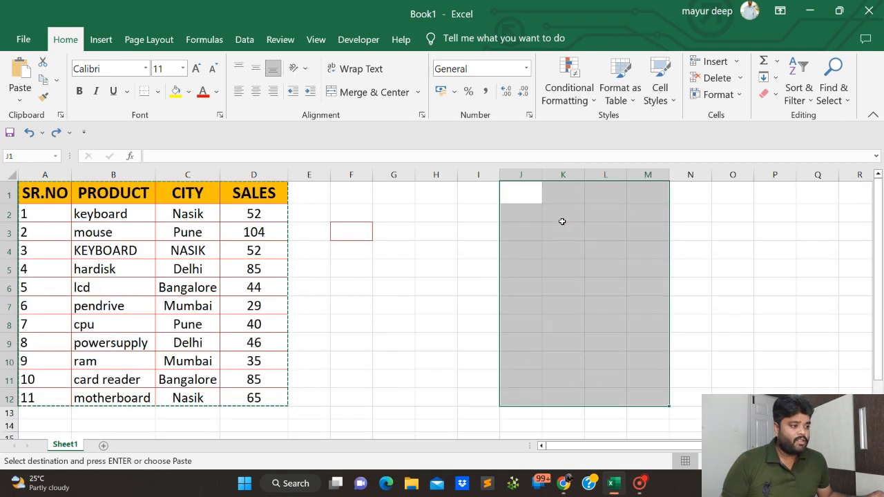
Paste only the values of the copied table A1:D12 at N1 and check the pasted range N1:Q12.
{"action": "left_click", "coordinate": [698, 195]}
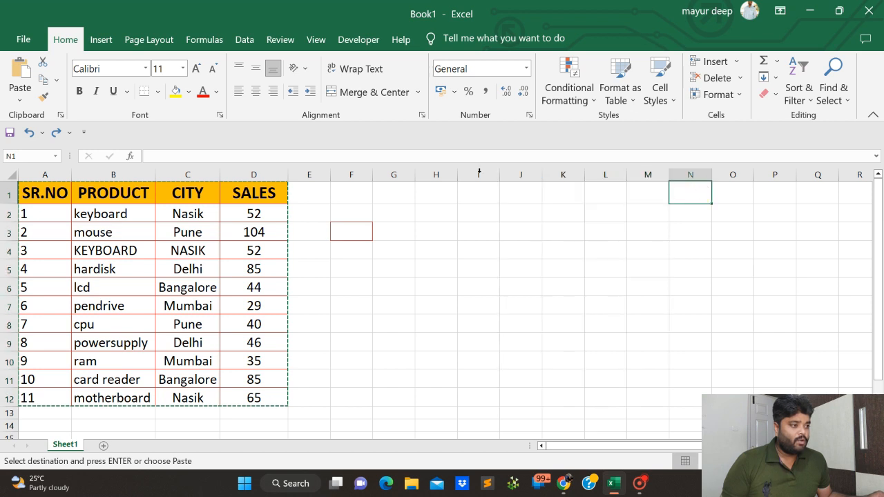
{"action": "left_click", "coordinate": [12, 103]}
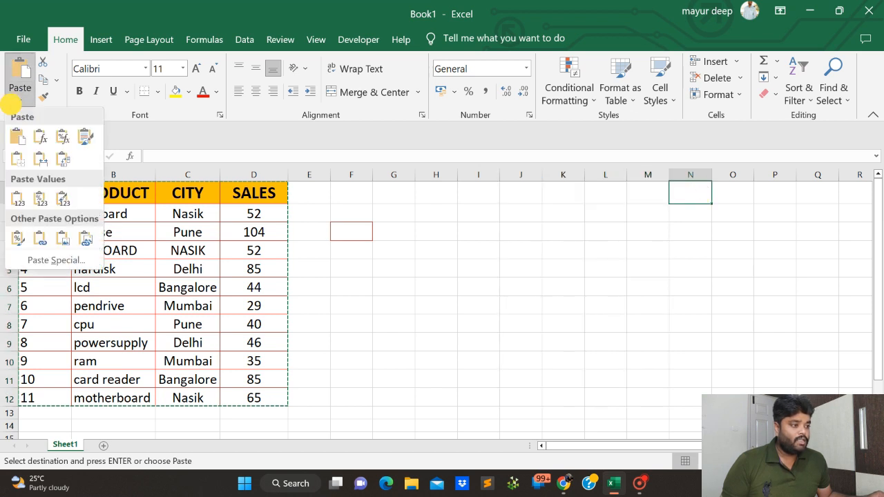
{"action": "left_click", "coordinate": [23, 203]}
{"action": "left_click", "coordinate": [814, 250]}
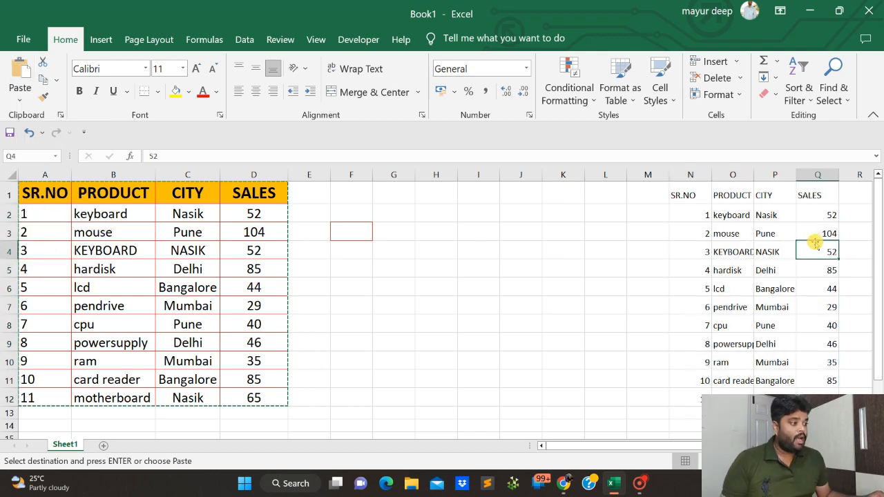
{"action": "left_click_drag", "start_coordinate": [683, 195], "coordinate": [817, 397]}
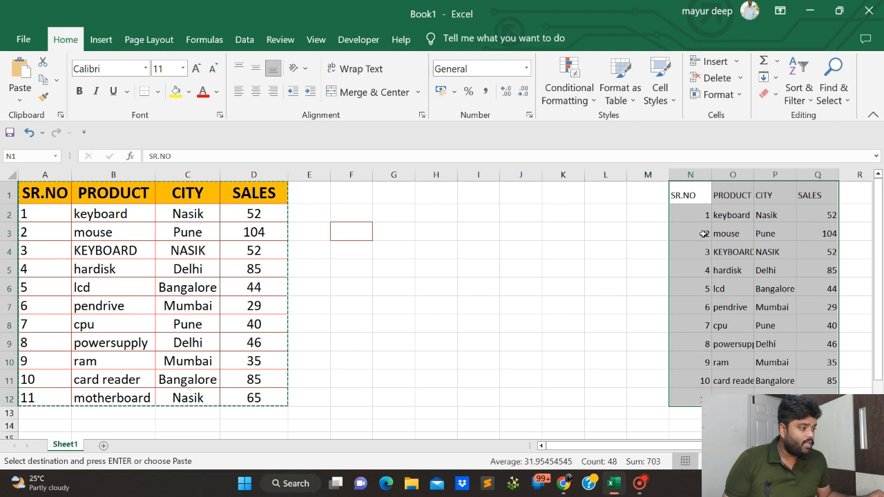
{"action": "left_click", "coordinate": [733, 213]}
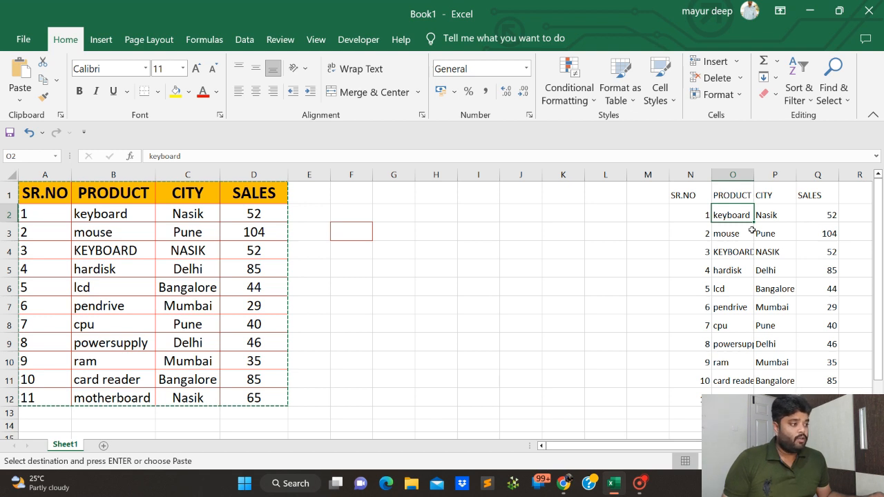
AutoFit the PRODUCT column O of the pasted values, and undo both the column fit and the values paste.
{"action": "double_click", "coordinate": [754, 175]}
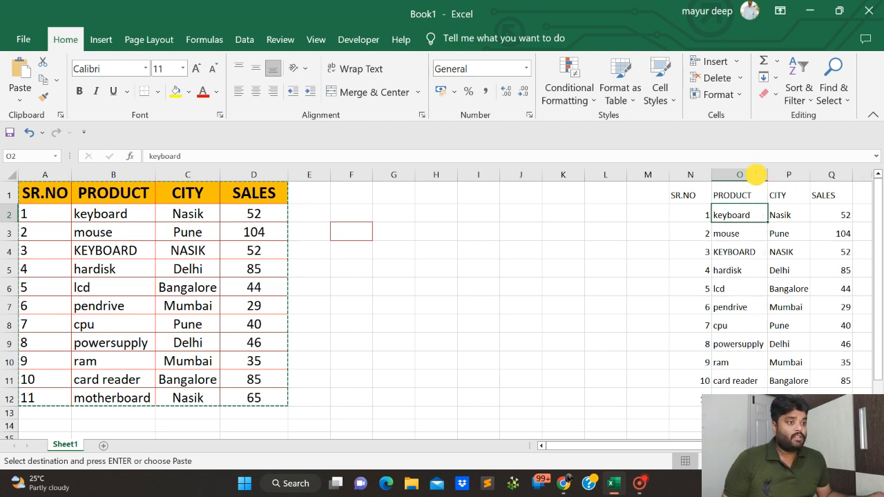
{"action": "left_click", "coordinate": [820, 208]}
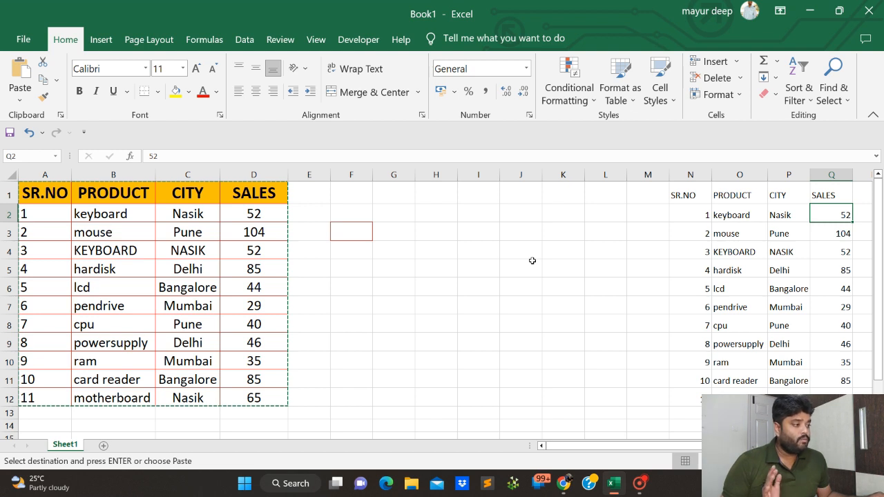
{"action": "key", "text": "ctrl+z"}
{"action": "key", "text": "ctrl+z"}
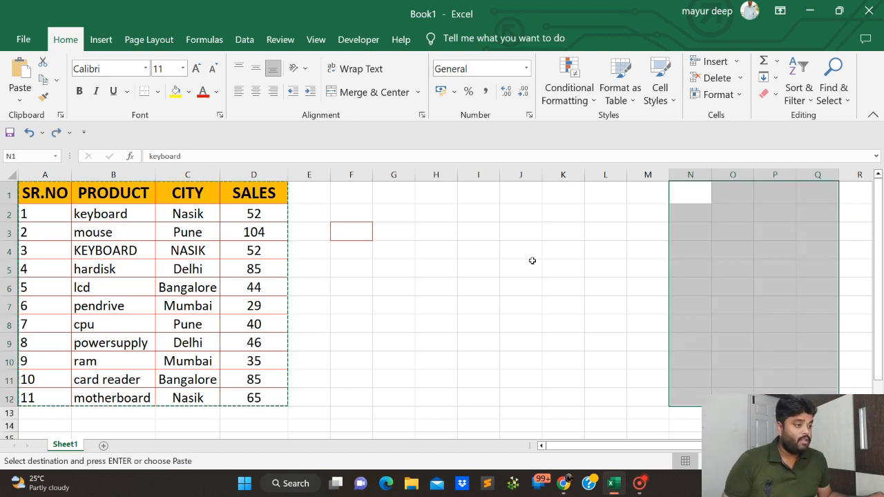
Copy the SALES cell D4 and paste it as a picture at H3.
{"action": "left_click", "coordinate": [277, 283]}
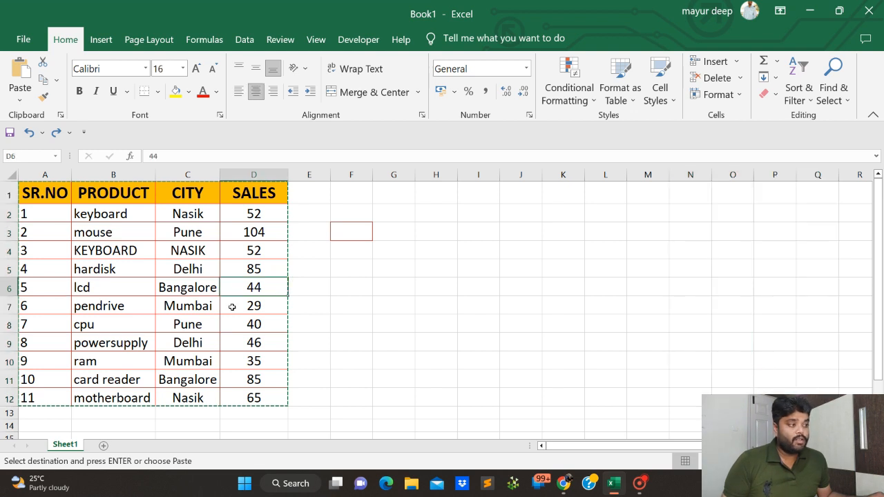
{"action": "left_click", "coordinate": [28, 98]}
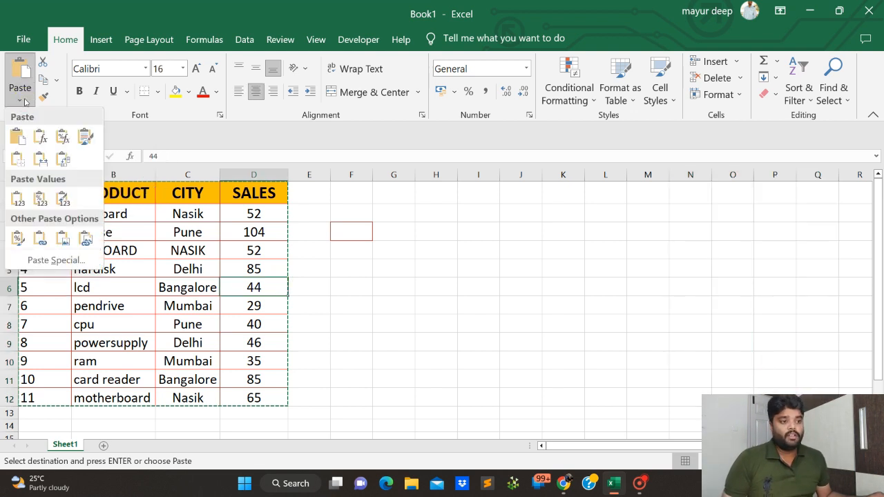
{"action": "left_click", "coordinate": [259, 250]}
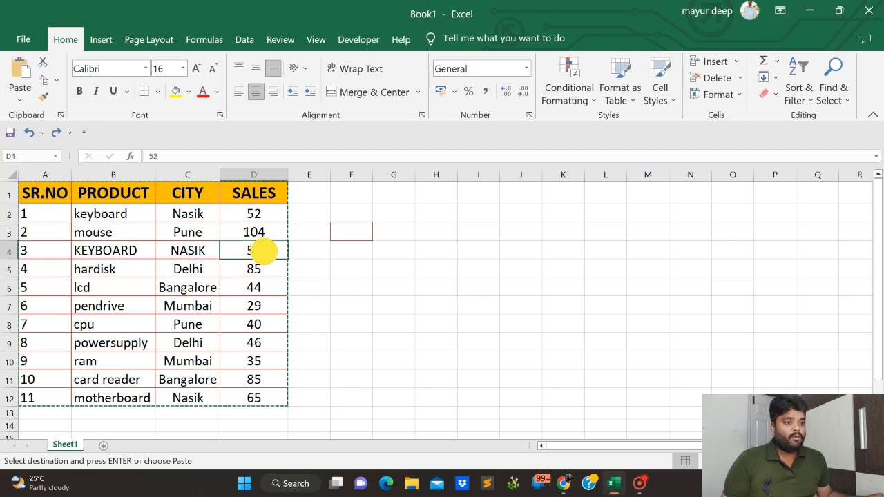
{"action": "key", "text": "ctrl+c"}
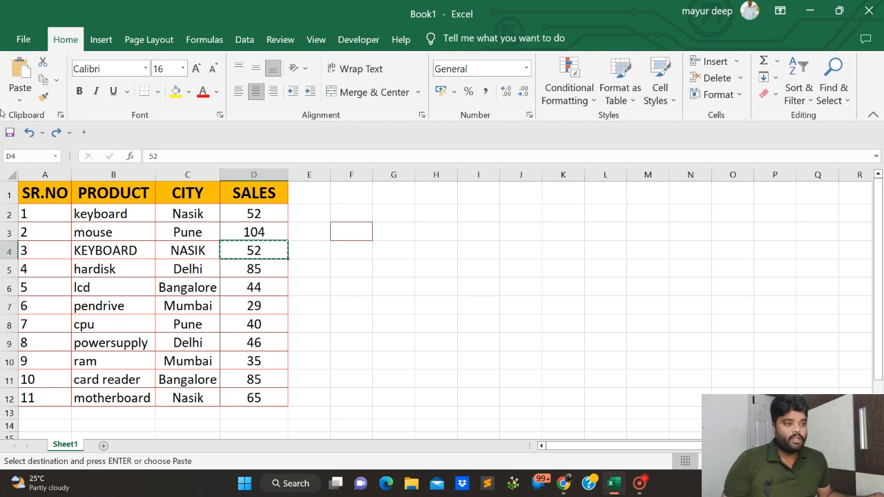
{"action": "left_click", "coordinate": [20, 99]}
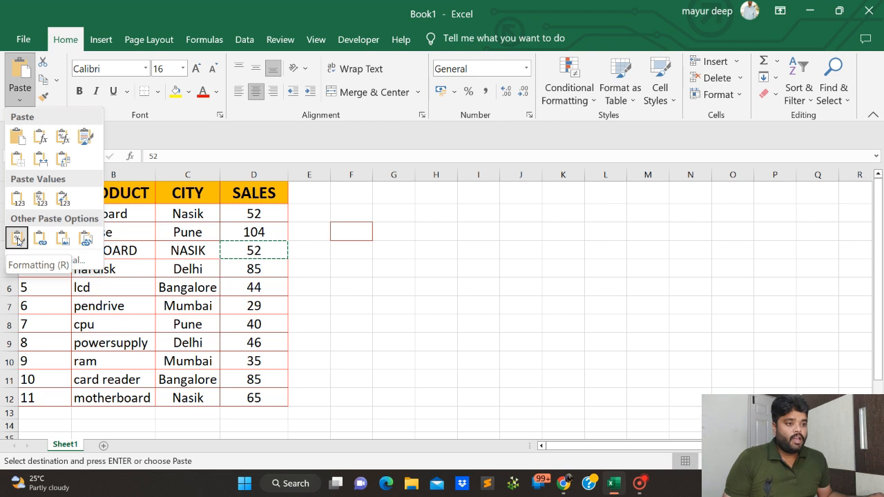
{"action": "left_click", "coordinate": [428, 232]}
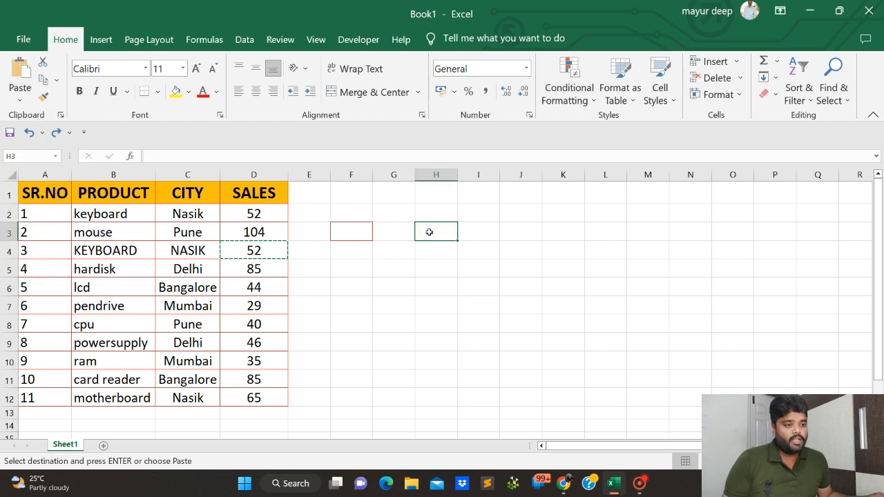
{"action": "left_click", "coordinate": [20, 93]}
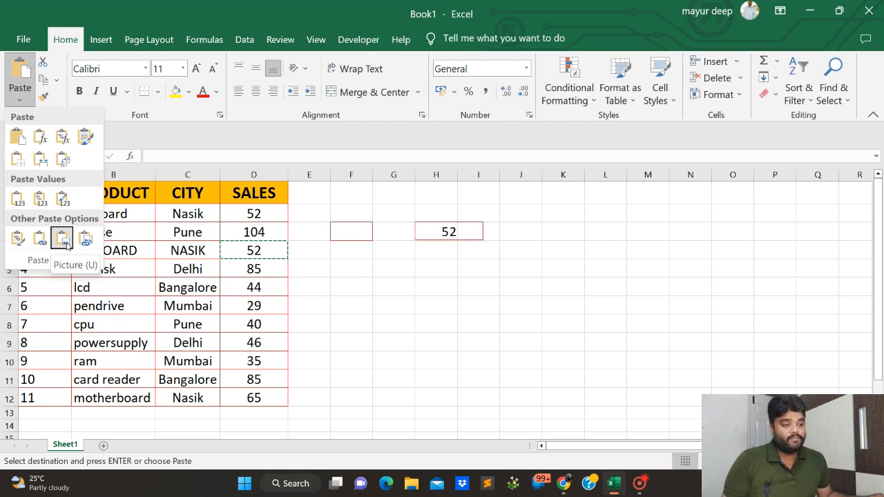
{"action": "left_click", "coordinate": [63, 238]}
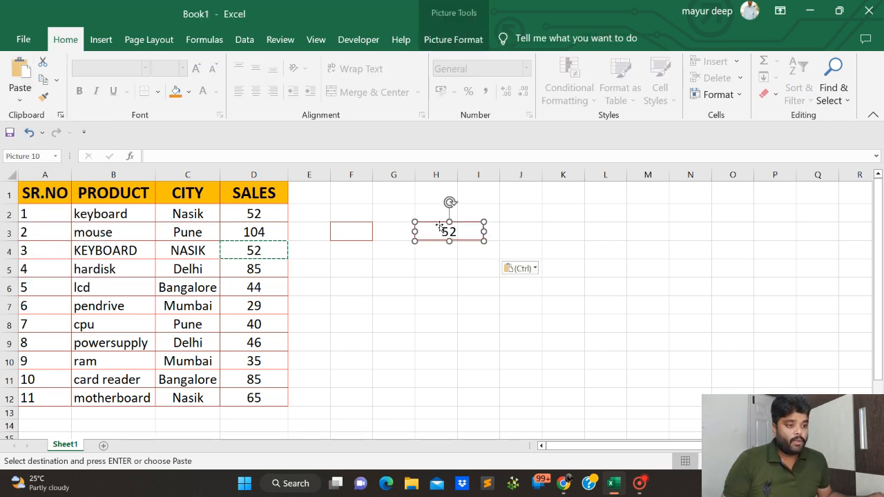
Move the pasted cell picture to start in column I and stretch it to about 5.47 cm high and 8.49 cm wide.
{"action": "left_click_drag", "start_coordinate": [439, 226], "coordinate": [448, 250]}
{"action": "left_click", "coordinate": [465, 253]}
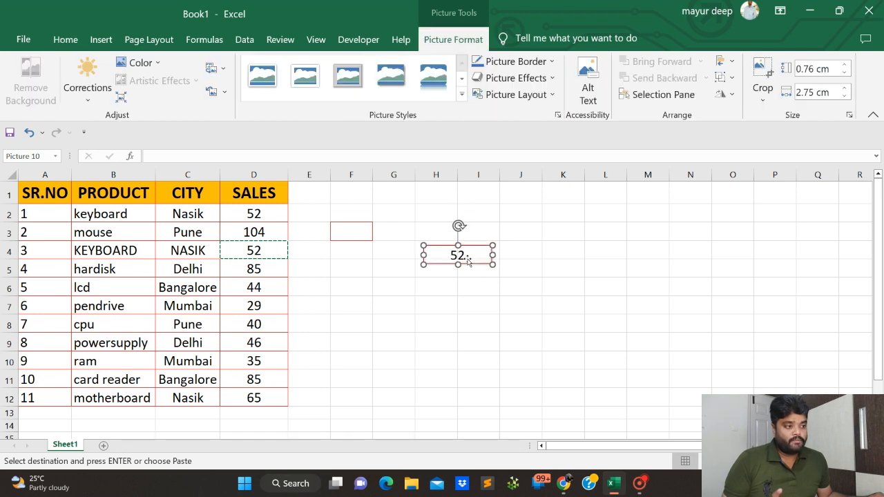
{"action": "left_click", "coordinate": [466, 258]}
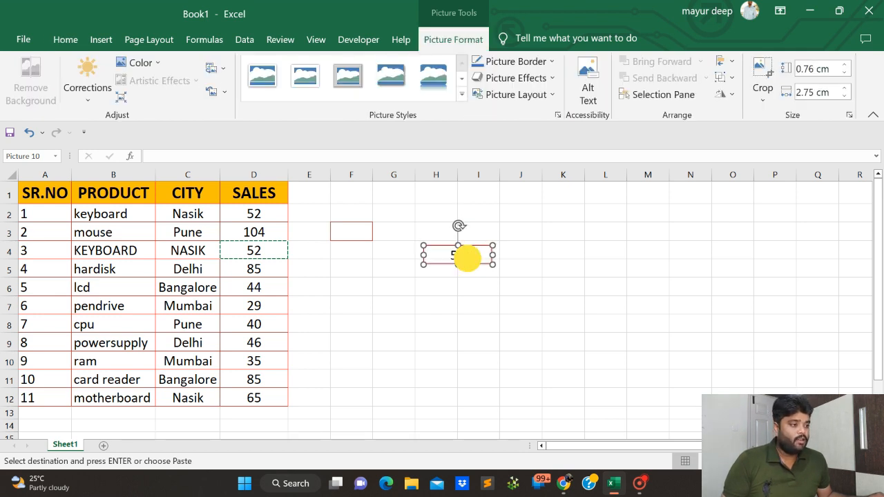
{"action": "left_click_drag", "start_coordinate": [468, 250], "coordinate": [511, 287]}
{"action": "left_click", "coordinate": [501, 223]}
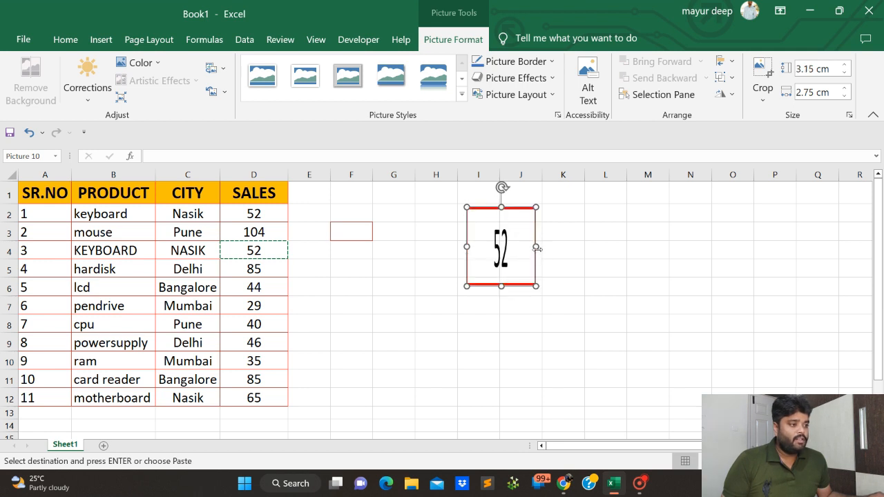
{"action": "left_click_drag", "start_coordinate": [535, 247], "coordinate": [621, 253]}
{"action": "left_click", "coordinate": [544, 288]}
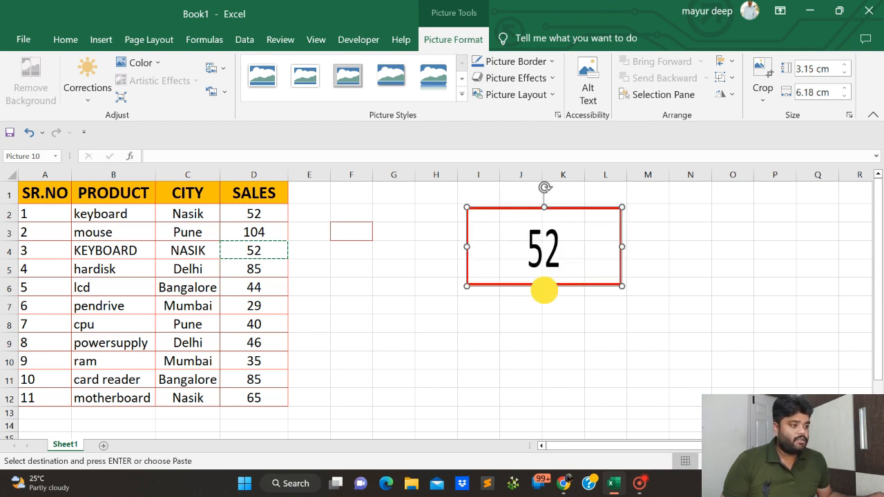
{"action": "left_click_drag", "start_coordinate": [544, 288], "coordinate": [557, 343]}
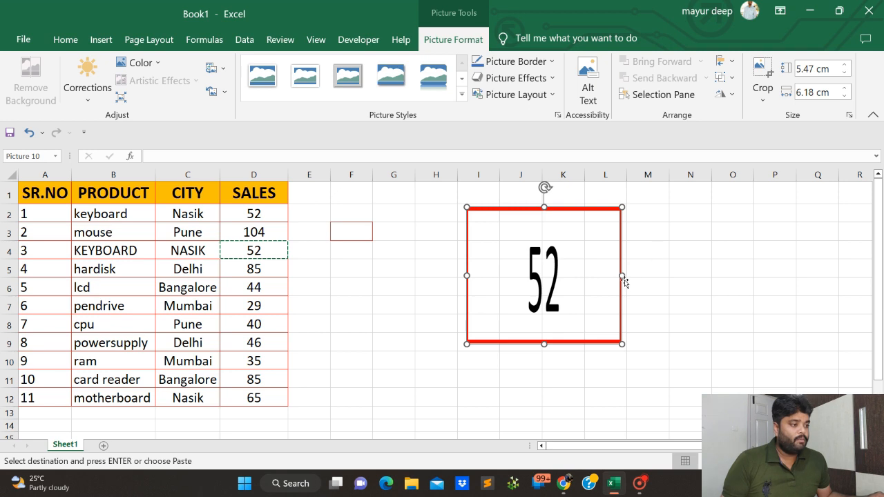
{"action": "left_click_drag", "start_coordinate": [623, 279], "coordinate": [679, 276]}
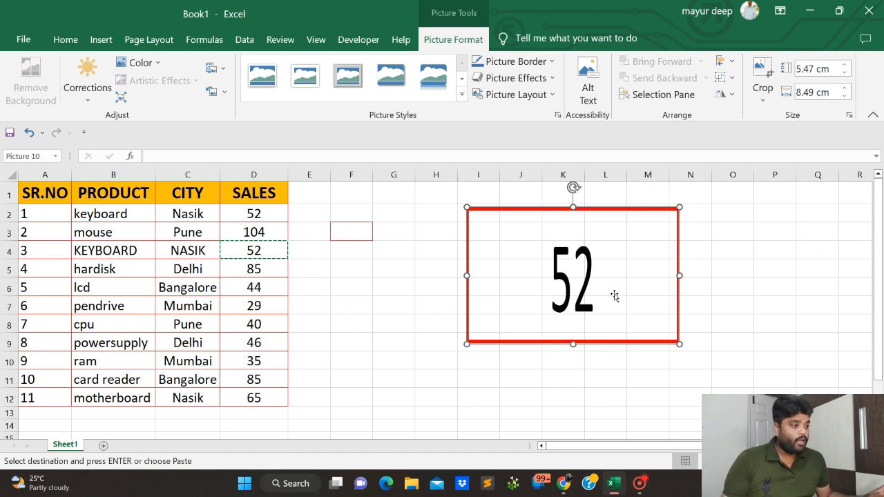
Undo the moves and resizing of the cell picture and the picture paste itself.
{"action": "key", "text": "ctrl+z"}
{"action": "key", "text": "ctrl+z"}
{"action": "key", "text": "ctrl+z"}
{"action": "key", "text": "ctrl+z"}
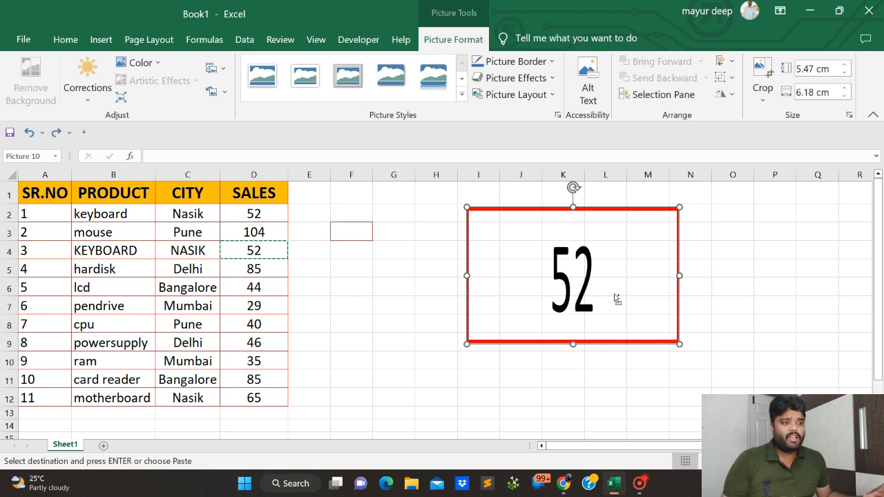
{"action": "key", "text": "ctrl+z"}
{"action": "key", "text": "ctrl+z"}
{"action": "key", "text": "ctrl+z"}
{"action": "key", "text": "ctrl+z"}
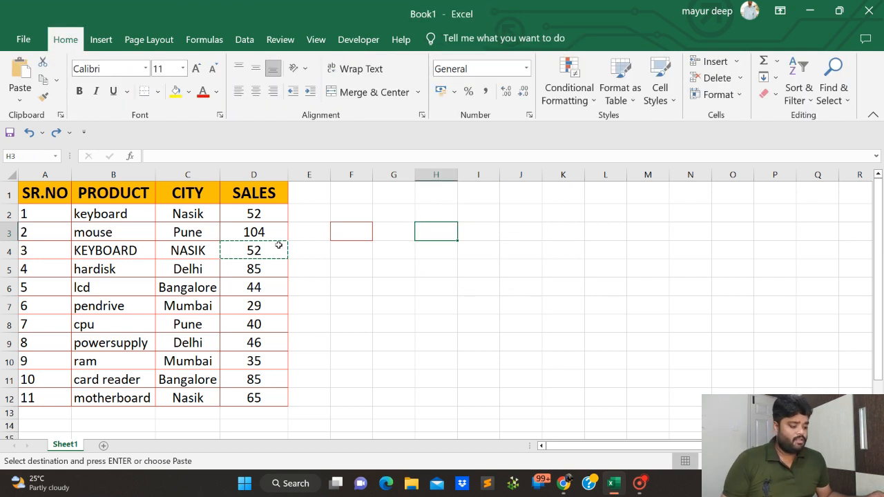
Copy the table A1:D12 and paste it as a picture at J1.
{"action": "left_click_drag", "start_coordinate": [28, 187], "coordinate": [258, 396]}
{"action": "key", "text": "ctrl+c"}
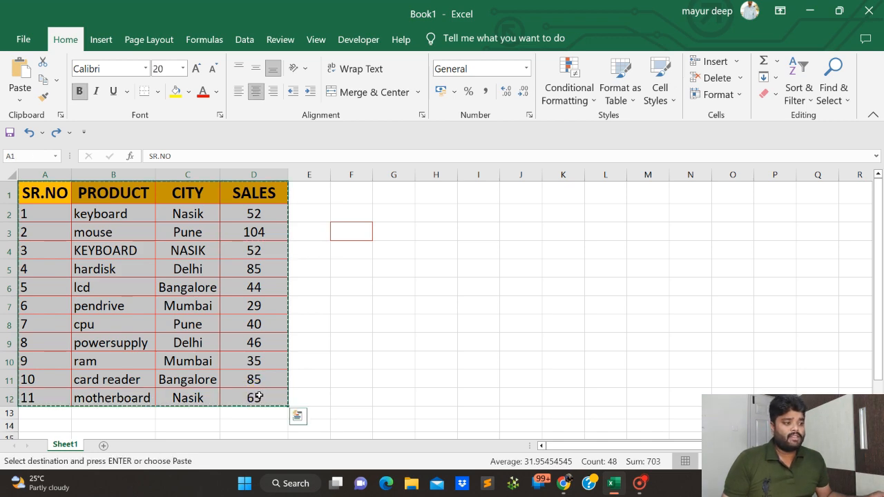
{"action": "left_click", "coordinate": [17, 101]}
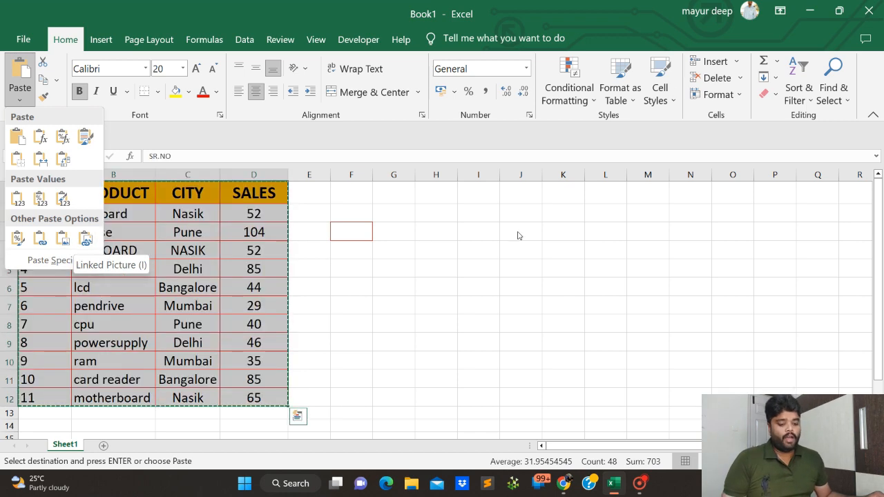
{"action": "left_click", "coordinate": [518, 193]}
{"action": "left_click", "coordinate": [518, 193]}
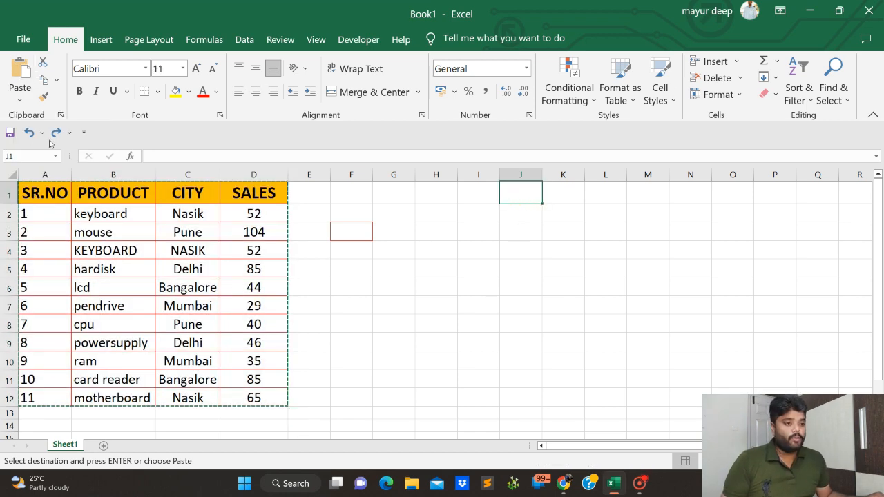
{"action": "left_click", "coordinate": [23, 101]}
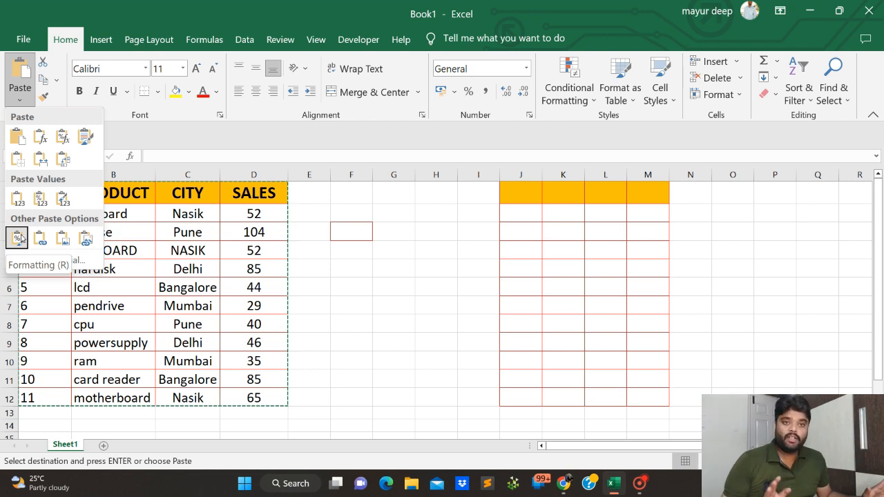
{"action": "left_click", "coordinate": [65, 239]}
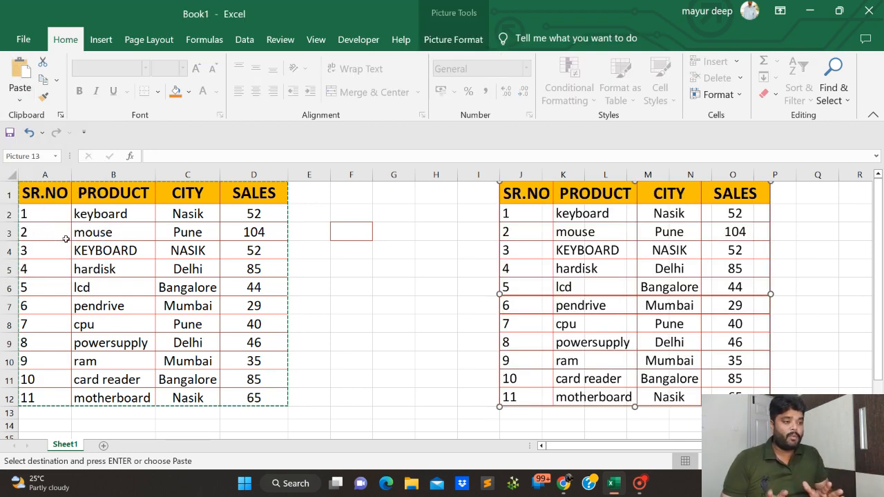
Move the table picture to start in column I, resize it to span about I1:N13, and end the copy mode.
{"action": "left_click_drag", "start_coordinate": [588, 252], "coordinate": [545, 261]}
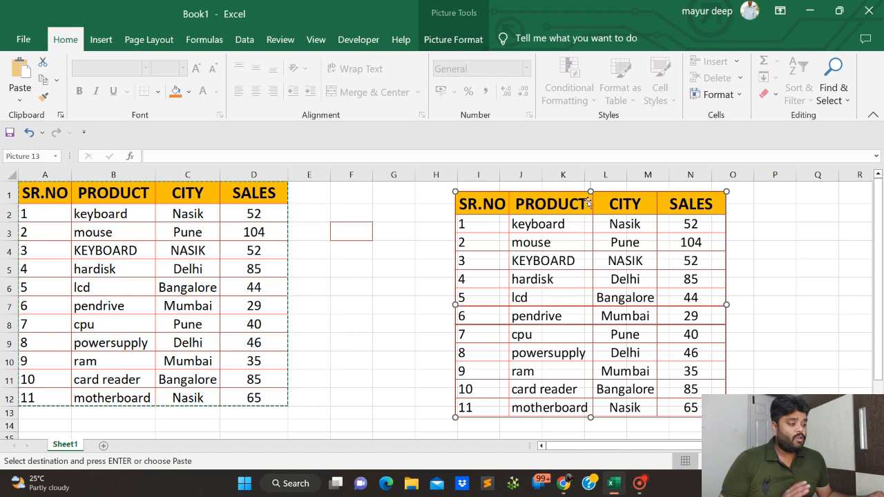
{"action": "left_click", "coordinate": [592, 221]}
{"action": "left_click_drag", "start_coordinate": [595, 221], "coordinate": [594, 229]}
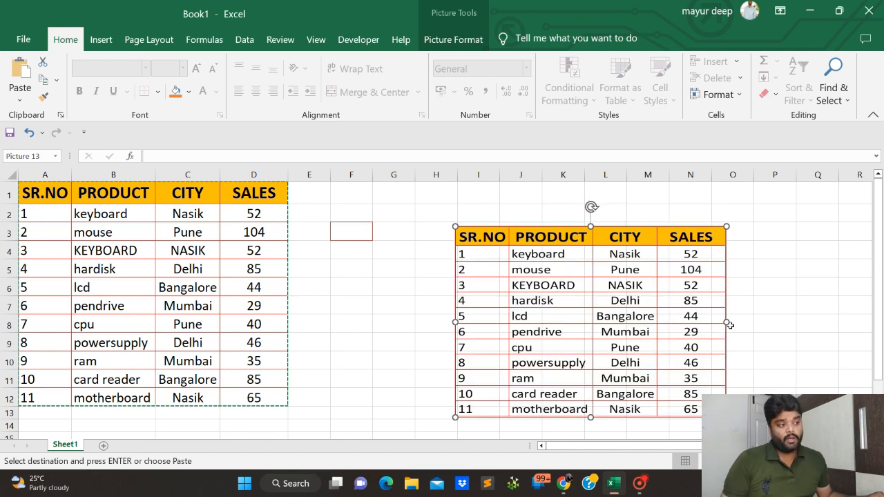
{"action": "left_click_drag", "start_coordinate": [726, 323], "coordinate": [665, 322]}
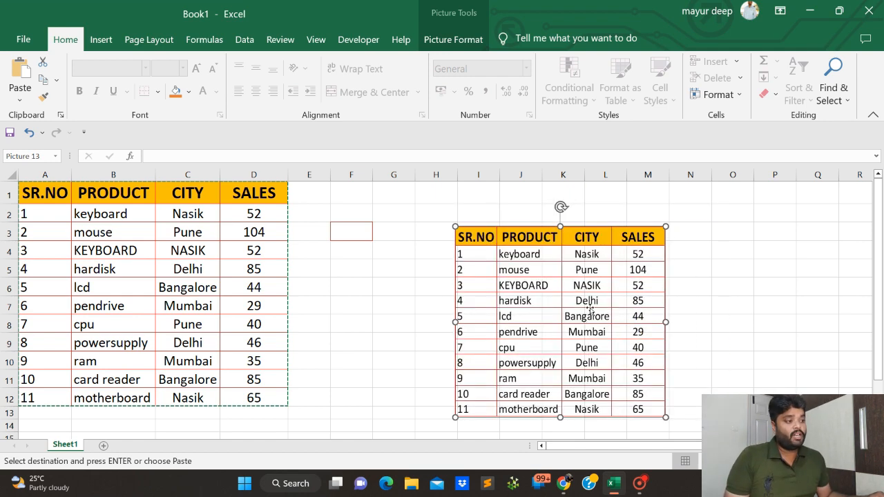
{"action": "left_click_drag", "start_coordinate": [560, 227], "coordinate": [559, 191]}
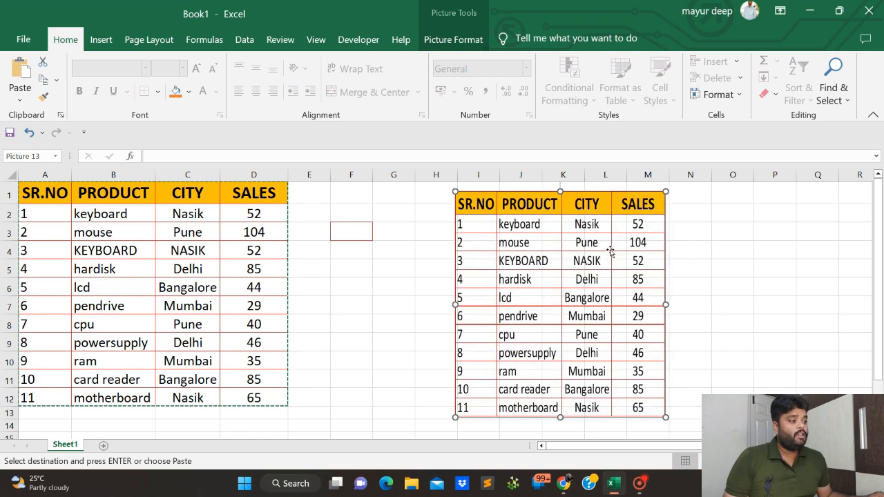
{"action": "left_click_drag", "start_coordinate": [665, 304], "coordinate": [718, 306]}
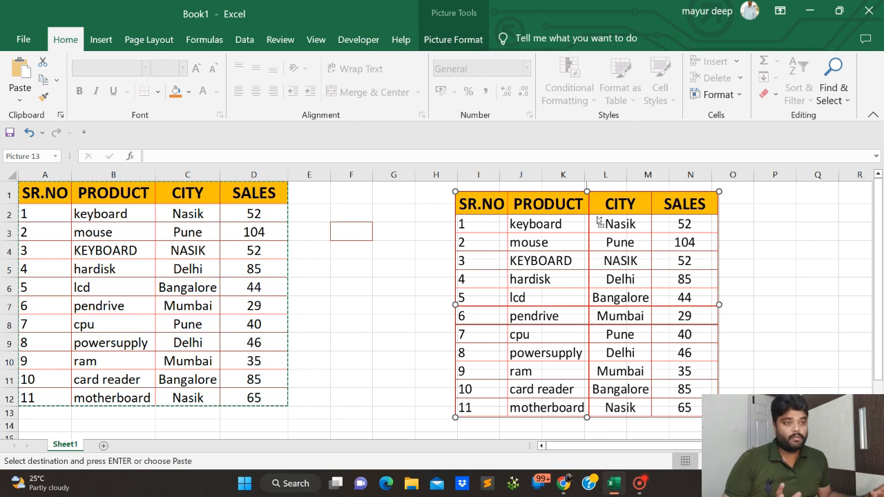
{"action": "key", "text": "Escape"}
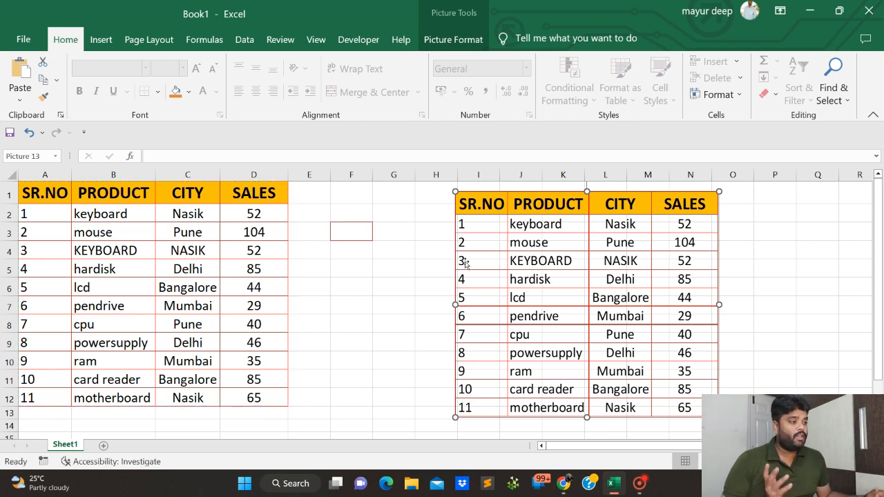
Search Windows for "power", launch PowerPoint, and create a blank presentation.
{"action": "left_click", "coordinate": [285, 484]}
{"action": "type", "text": "po"}
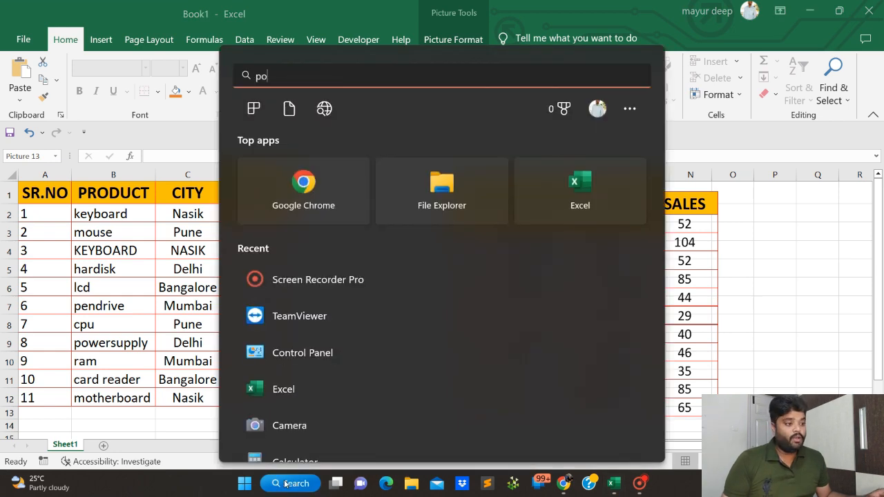
{"action": "type", "text": "wer"}
{"action": "key", "text": "Return"}
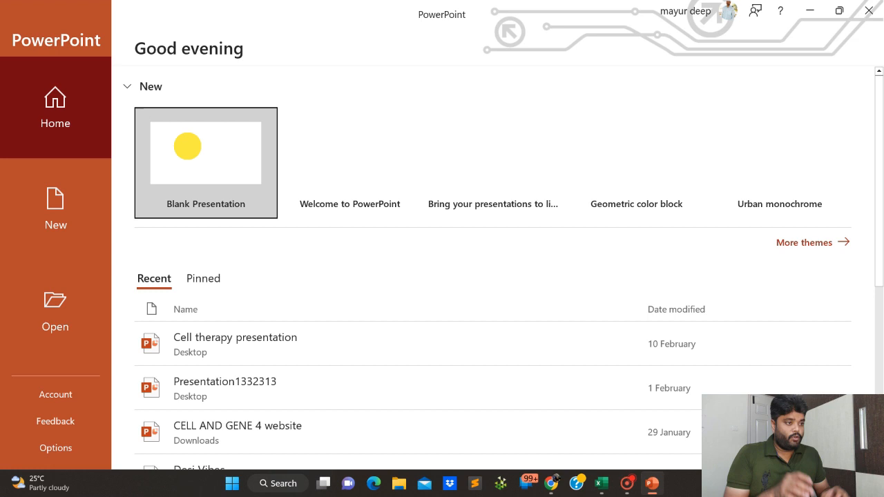
{"action": "left_click", "coordinate": [187, 146]}
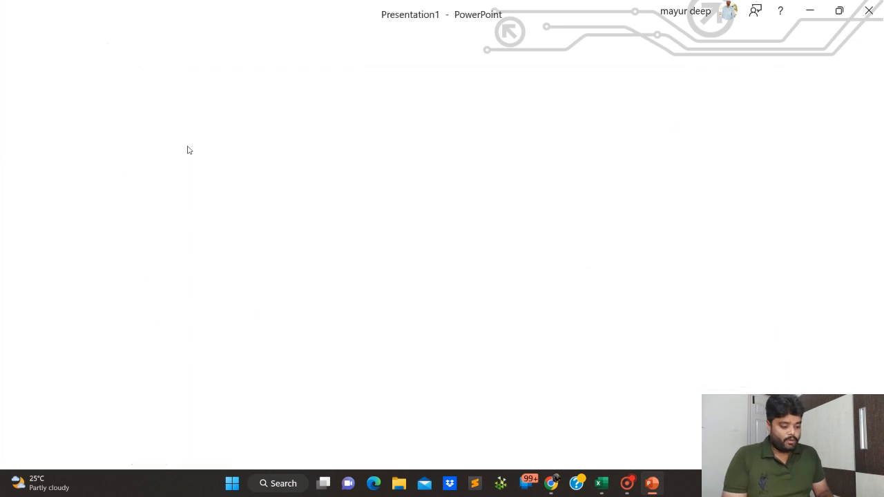
Delete the title and subtitle placeholders from the first slide.
{"action": "left_click", "coordinate": [354, 121]}
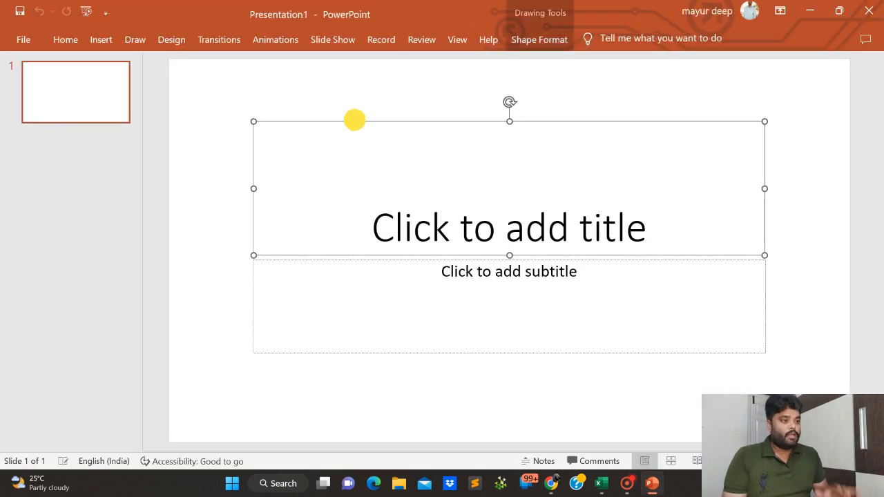
{"action": "key", "text": "Delete"}
{"action": "left_click", "coordinate": [371, 259]}
{"action": "key", "text": "Delete"}
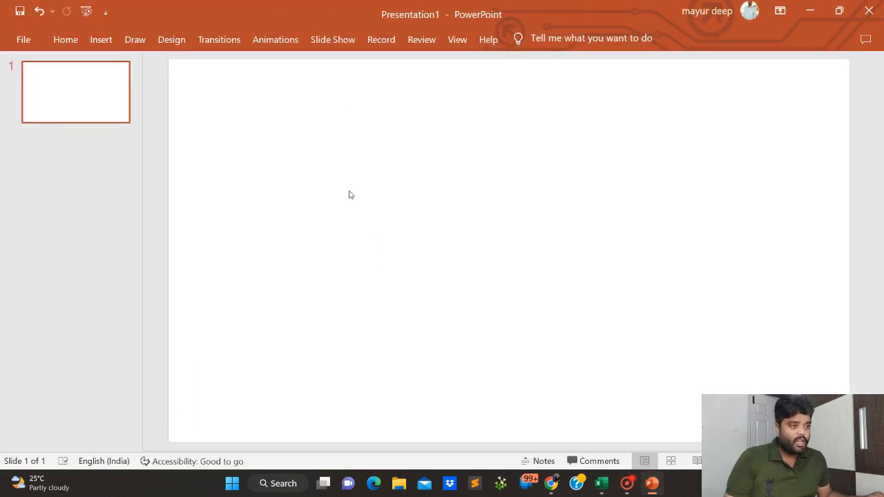
Copy the table picture from Excel, paste it onto the PowerPoint slide, and enlarge it from its upper-left corner.
{"action": "key", "text": "alt+Tab"}
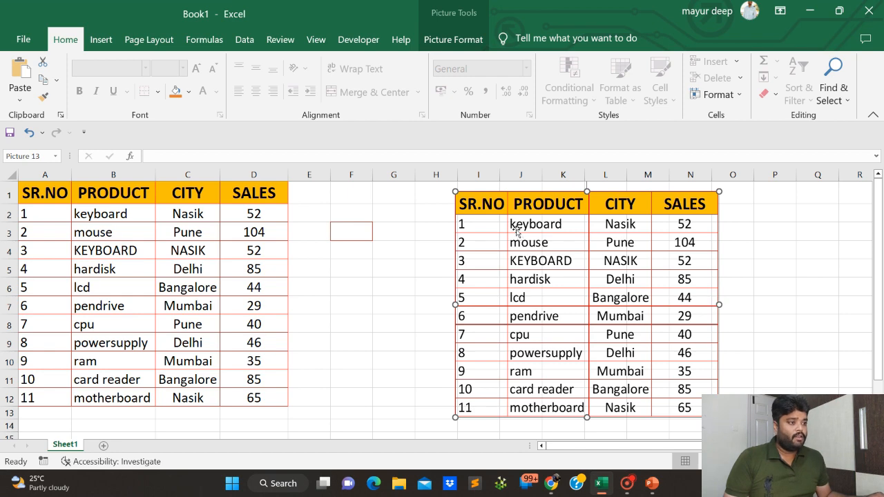
{"action": "key", "text": "alt+Tab"}
{"action": "key", "text": "ctrl+v"}
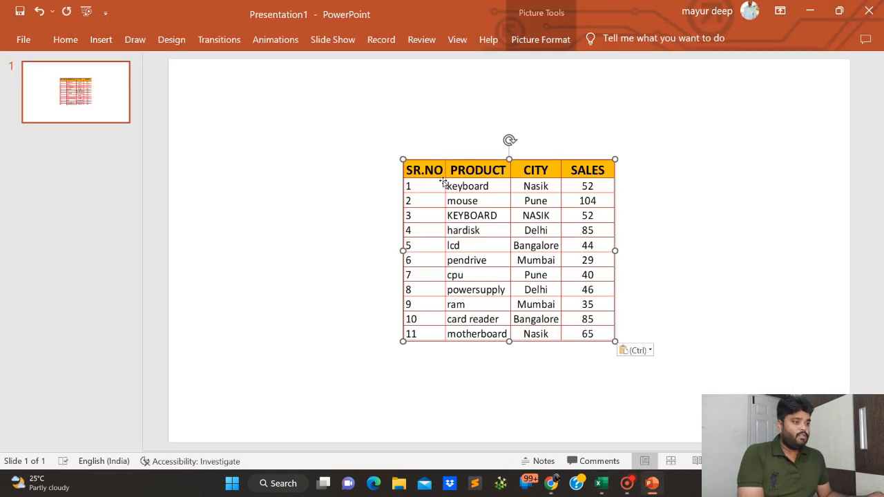
{"action": "left_click_drag", "start_coordinate": [403, 159], "coordinate": [345, 109]}
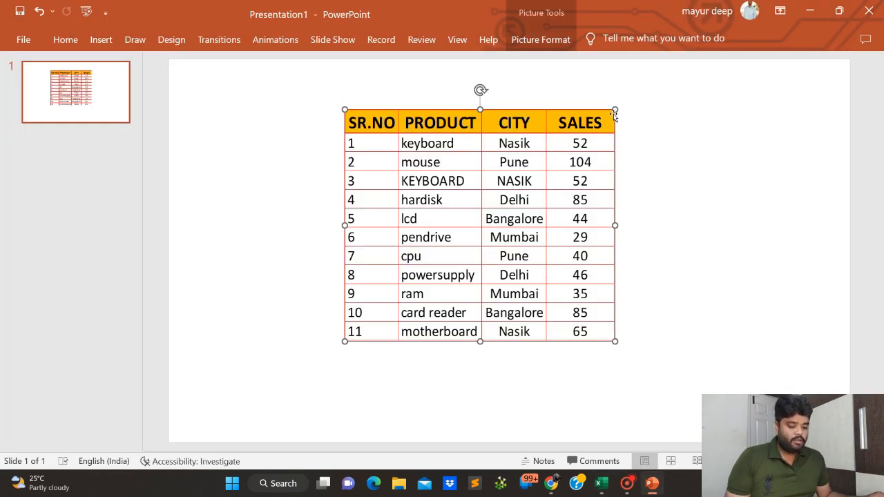
Enlarge the table picture on the slide from its upper-right corner and move it so the whole table fits on the slide.
{"action": "left_click_drag", "start_coordinate": [615, 109], "coordinate": [729, 109]}
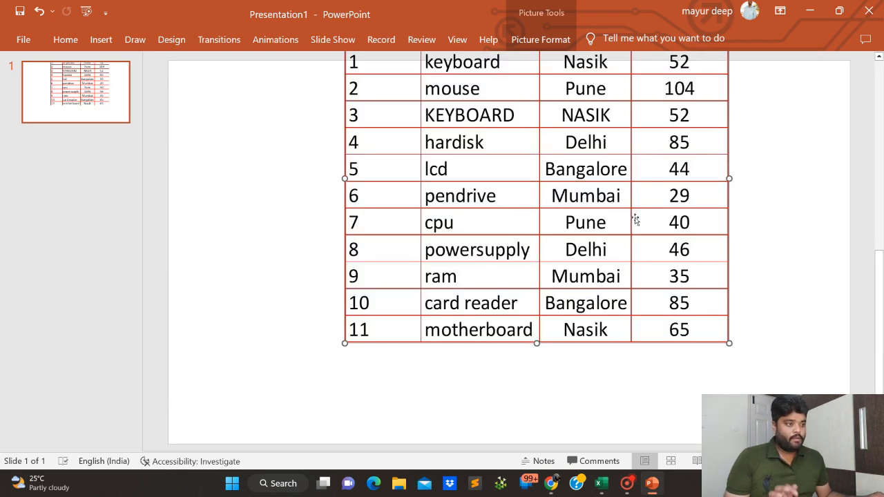
{"action": "left_click_drag", "start_coordinate": [623, 195], "coordinate": [472, 266]}
{"action": "left_click_drag", "start_coordinate": [578, 243], "coordinate": [622, 267]}
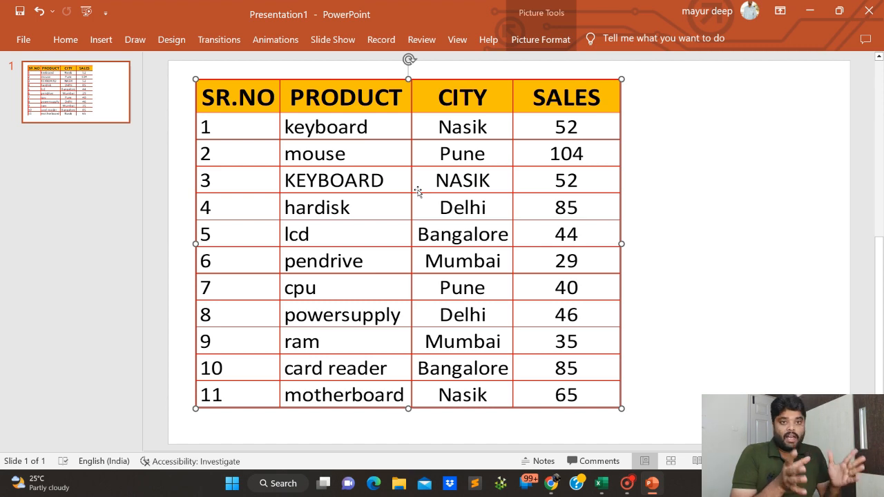
Delete the table picture from the slide, switch to Excel, and delete the table picture beside the sales table.
{"action": "key", "text": "Delete"}
{"action": "key", "text": "alt+Tab"}
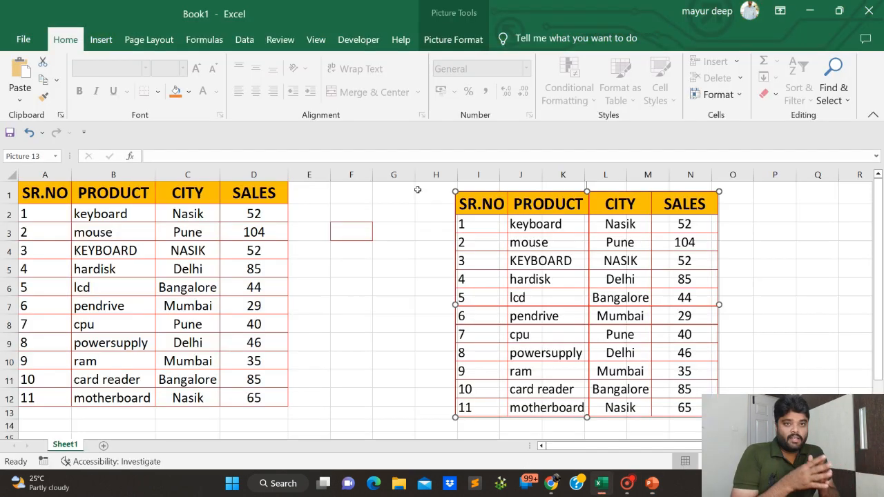
{"action": "left_click", "coordinate": [18, 102]}
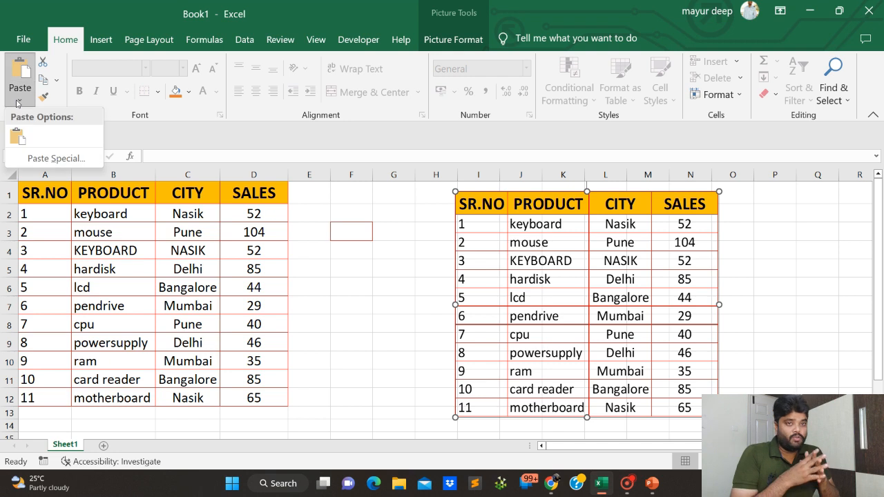
{"action": "left_click", "coordinate": [580, 234]}
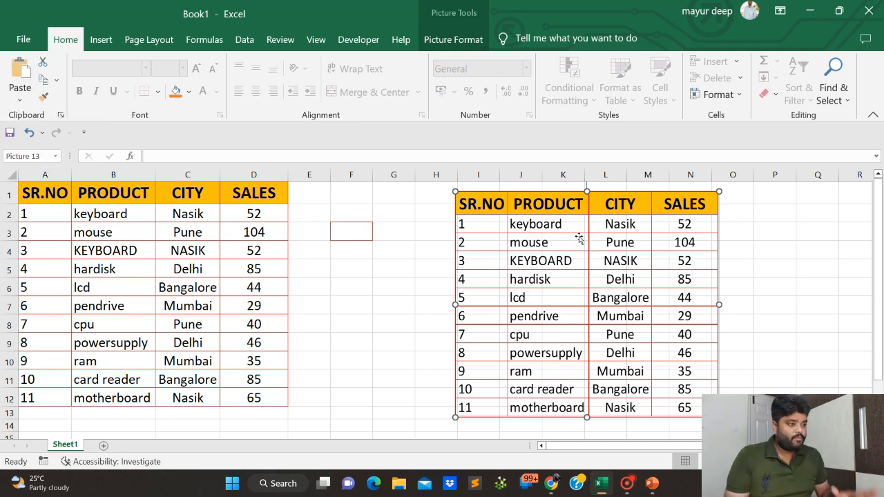
{"action": "key", "text": "Delete"}
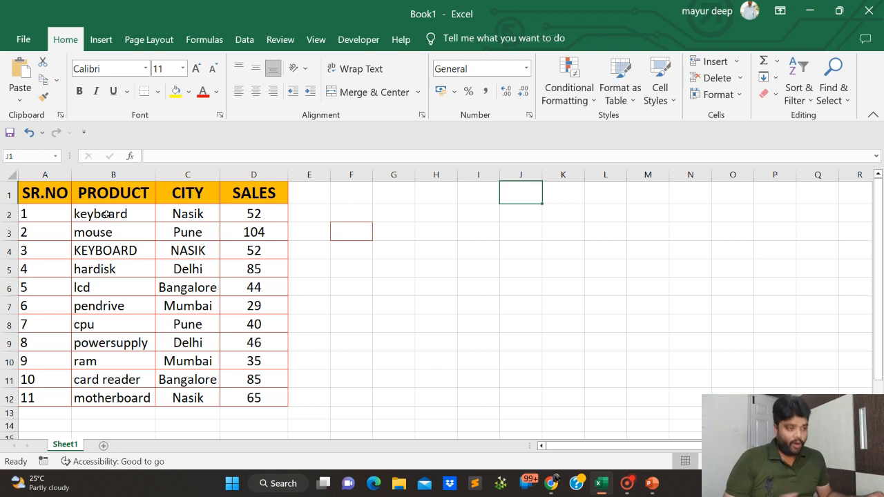
Copy the sales figure in D2 and paste it into G2 as Values & Source Formatting.
{"action": "left_click", "coordinate": [243, 211]}
{"action": "key", "text": "ctrl+c"}
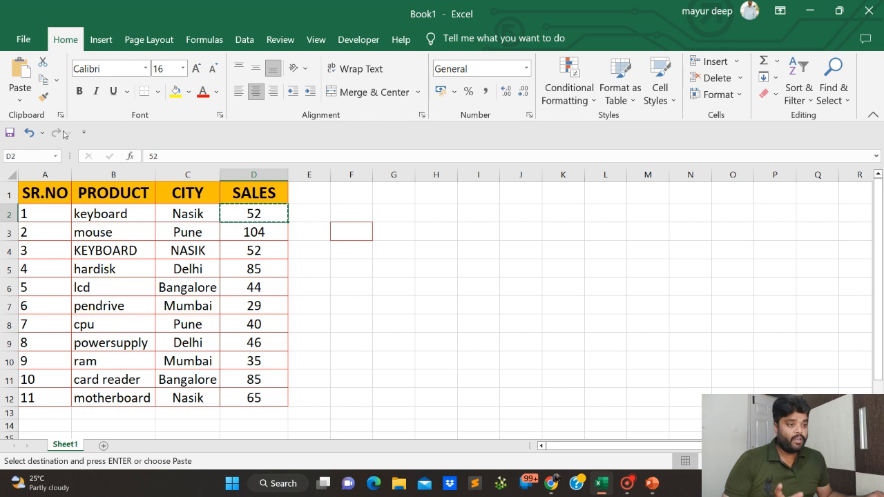
{"action": "left_click", "coordinate": [20, 100]}
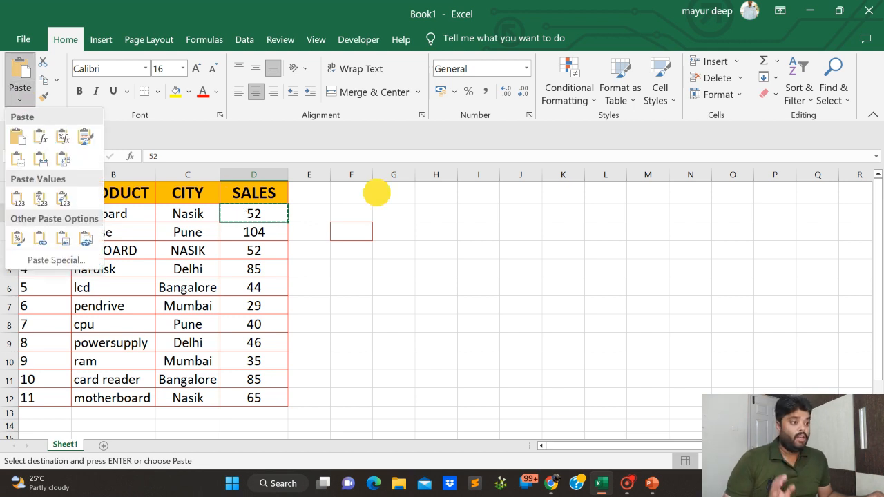
{"action": "left_click", "coordinate": [386, 210]}
{"action": "left_click", "coordinate": [19, 100]}
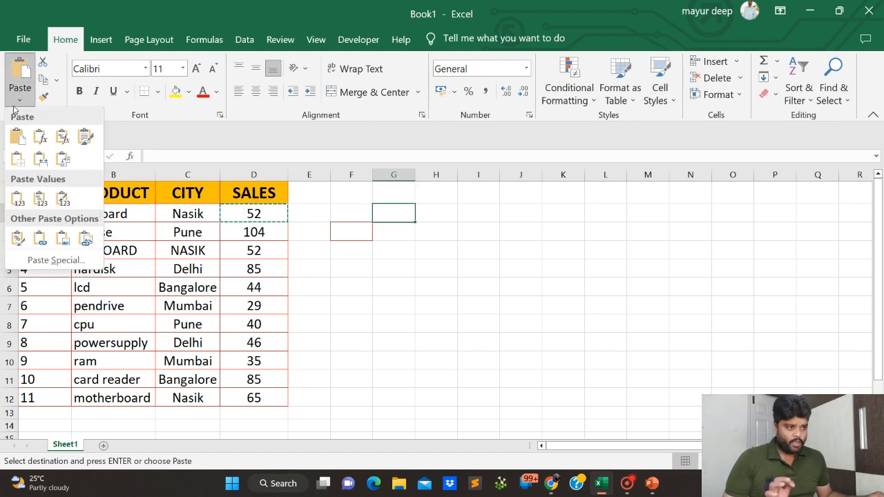
{"action": "left_click", "coordinate": [63, 201]}
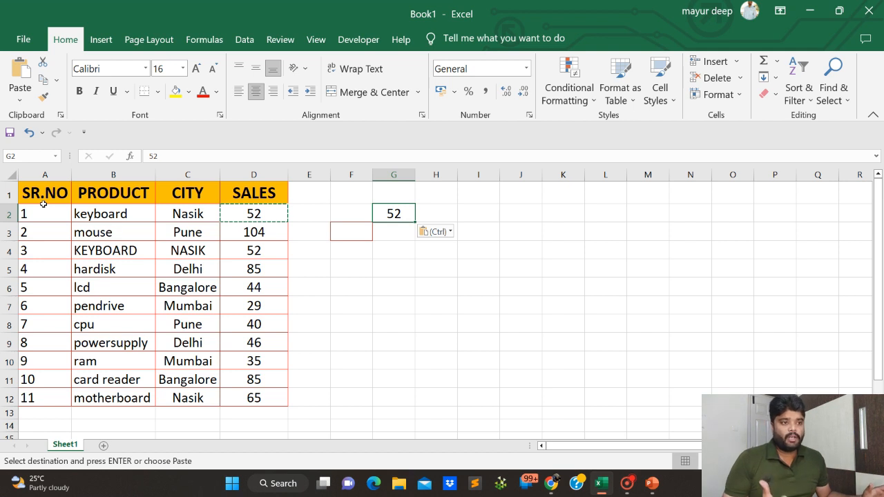
{"action": "left_click", "coordinate": [243, 268]}
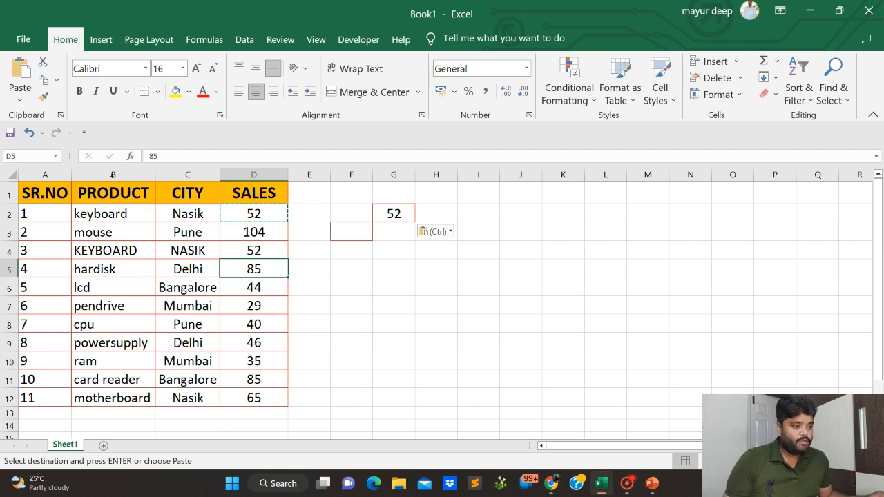
{"action": "left_click", "coordinate": [25, 95]}
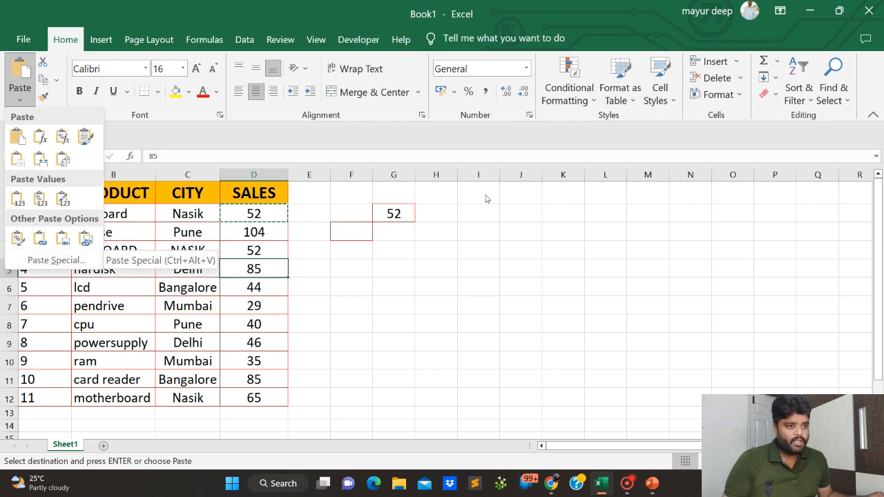
{"action": "left_click", "coordinate": [269, 268]}
{"action": "key", "text": "ctrl"}
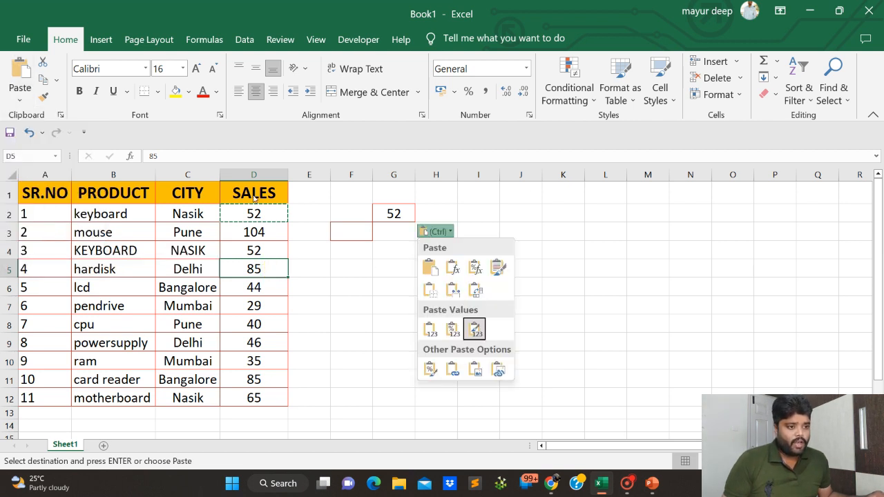
Copy the sales figures in D2:D12.
{"action": "left_click_drag", "start_coordinate": [253, 214], "coordinate": [253, 395]}
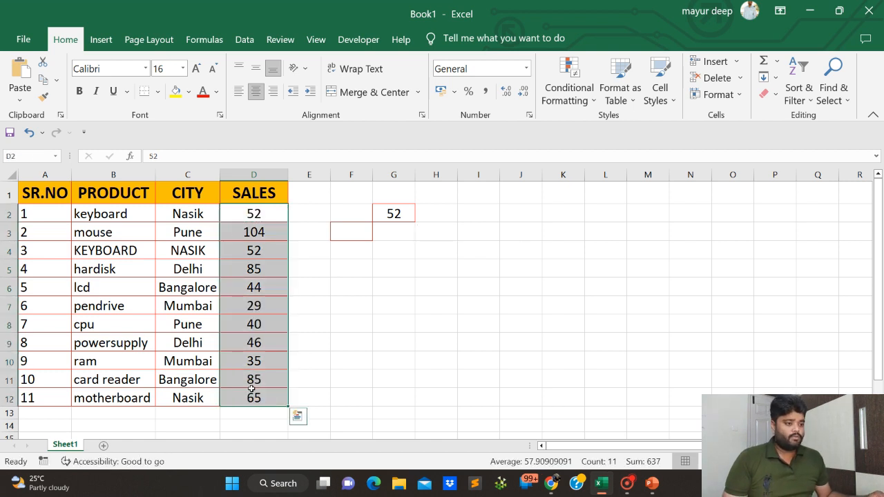
{"action": "key", "text": "ctrl+c"}
{"action": "left_click", "coordinate": [20, 100]}
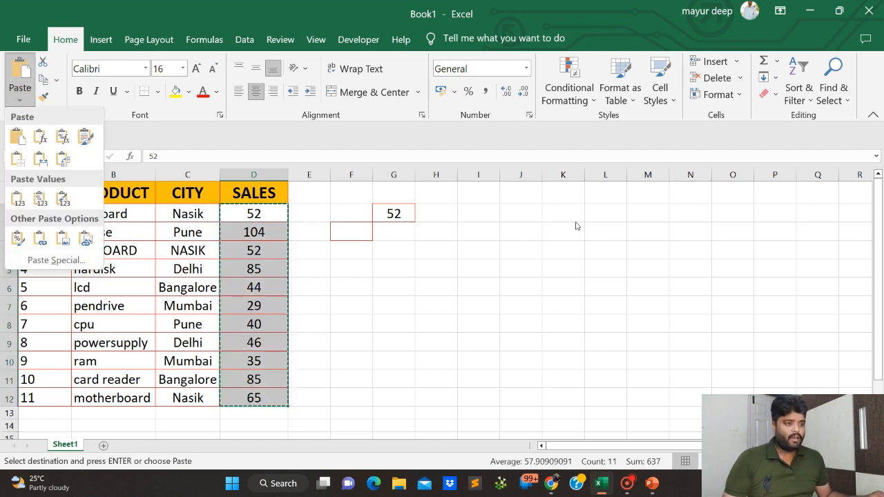
{"action": "left_click", "coordinate": [509, 211]}
{"action": "left_click", "coordinate": [21, 105]}
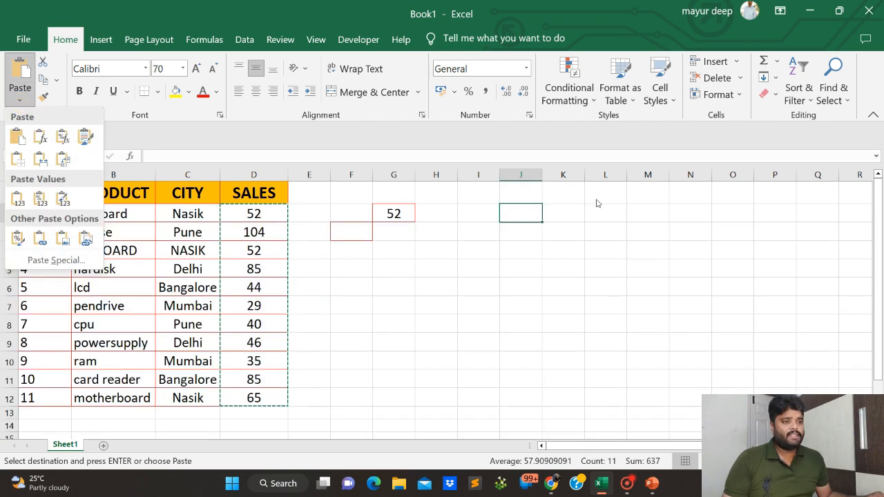
Paste the copied sales cells at P2 using the Paste Special option All, check cell P3, and undo the paste.
{"action": "left_click", "coordinate": [757, 215]}
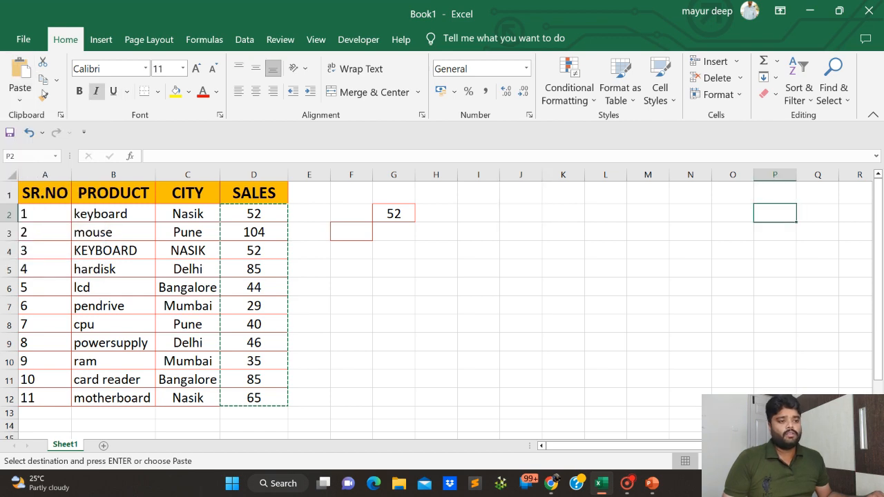
{"action": "left_click", "coordinate": [10, 101]}
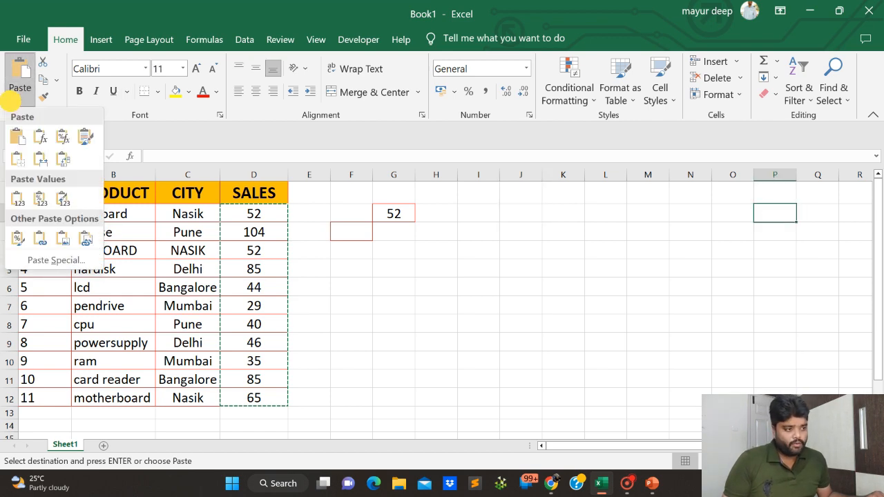
{"action": "left_click", "coordinate": [51, 259]}
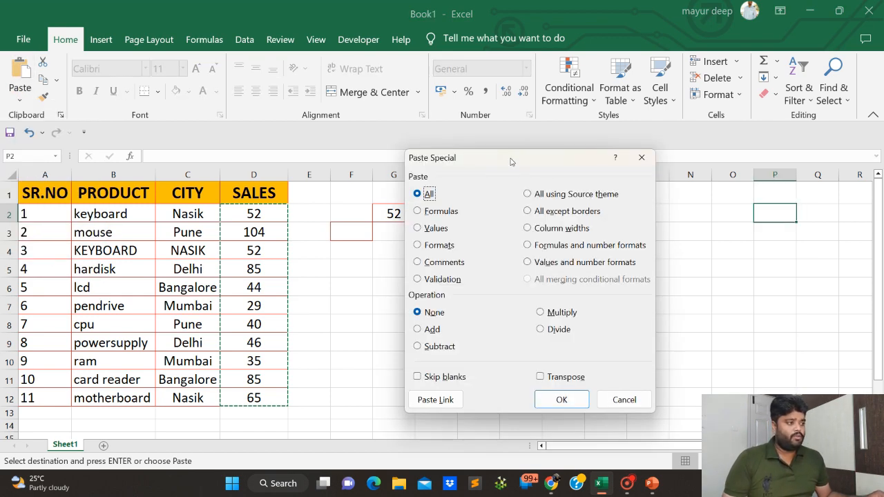
{"action": "left_click_drag", "start_coordinate": [512, 159], "coordinate": [253, 121]}
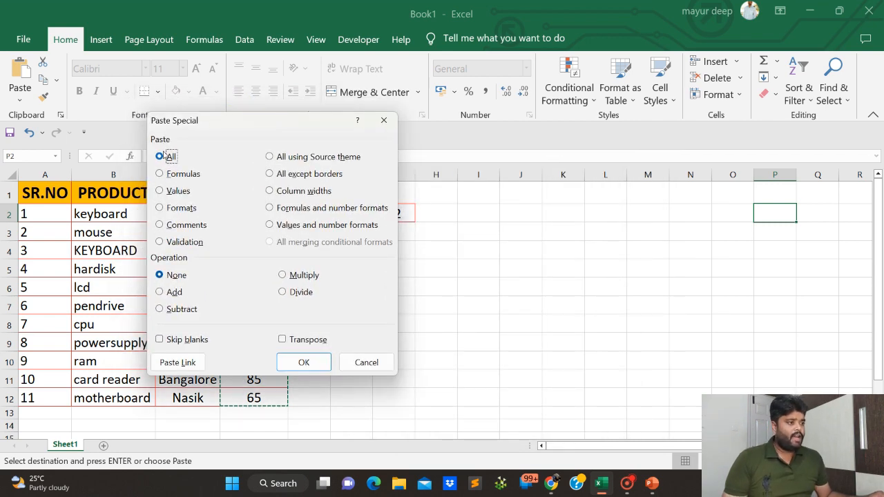
{"action": "left_click", "coordinate": [302, 362]}
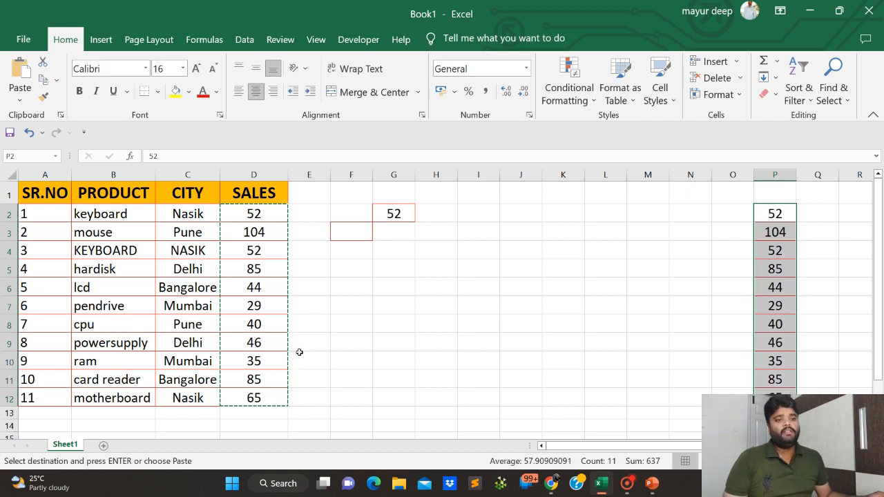
{"action": "left_click", "coordinate": [774, 236]}
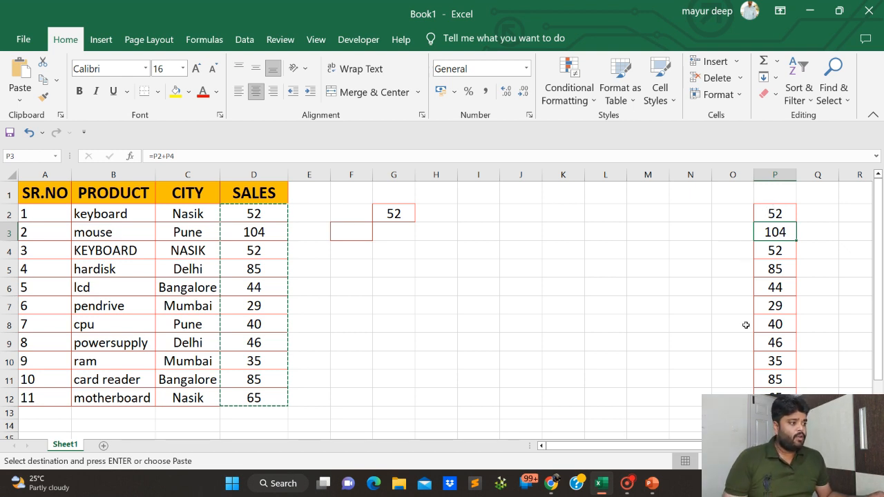
{"action": "key", "text": "ctrl+z"}
Paste only the formats of the copied sales cells at P2 using Paste Special.
{"action": "left_click", "coordinate": [782, 213]}
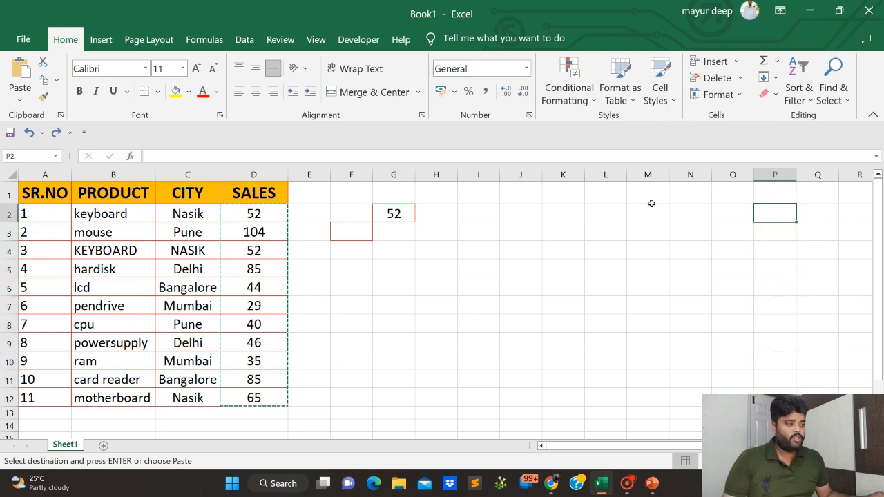
{"action": "left_click", "coordinate": [20, 94]}
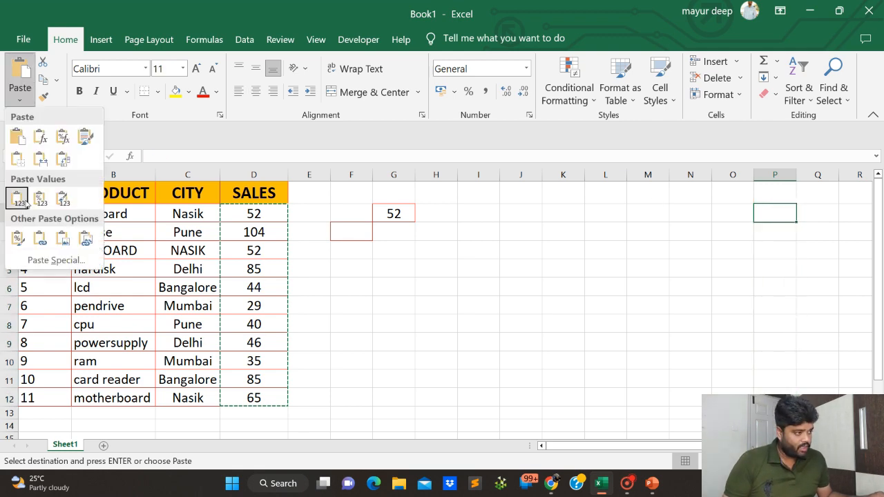
{"action": "left_click", "coordinate": [42, 260]}
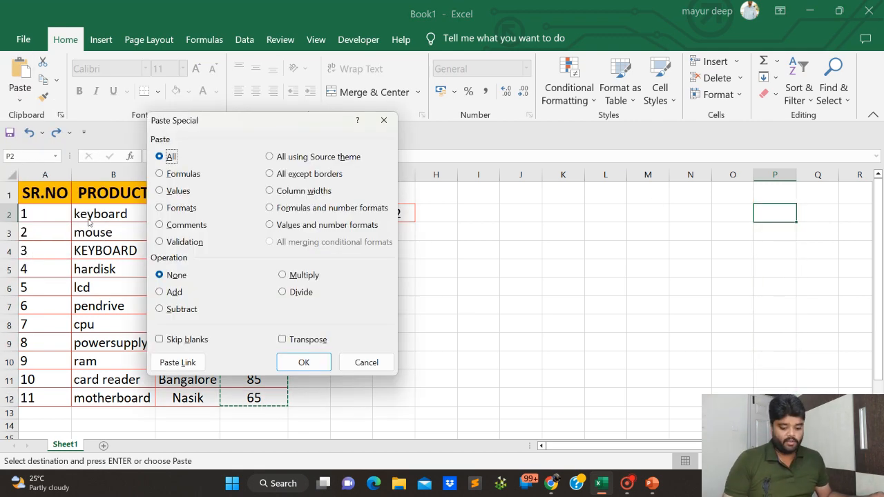
{"action": "left_click", "coordinate": [161, 176]}
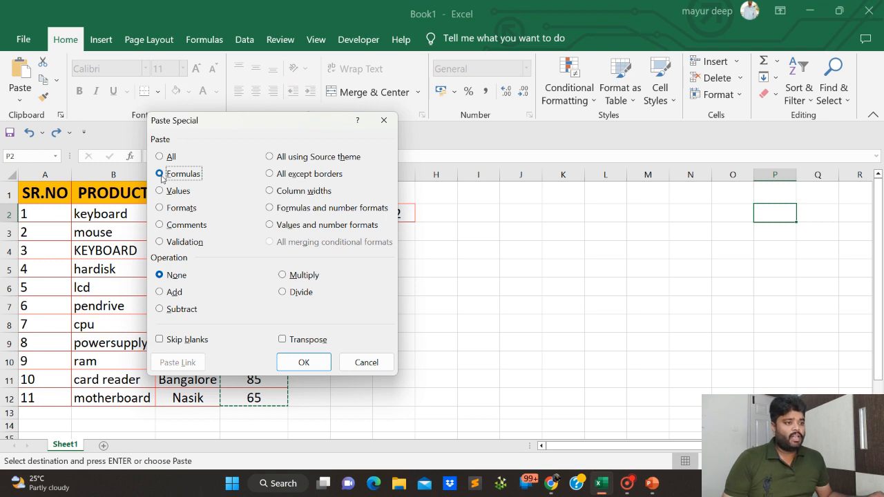
{"action": "left_click", "coordinate": [163, 198]}
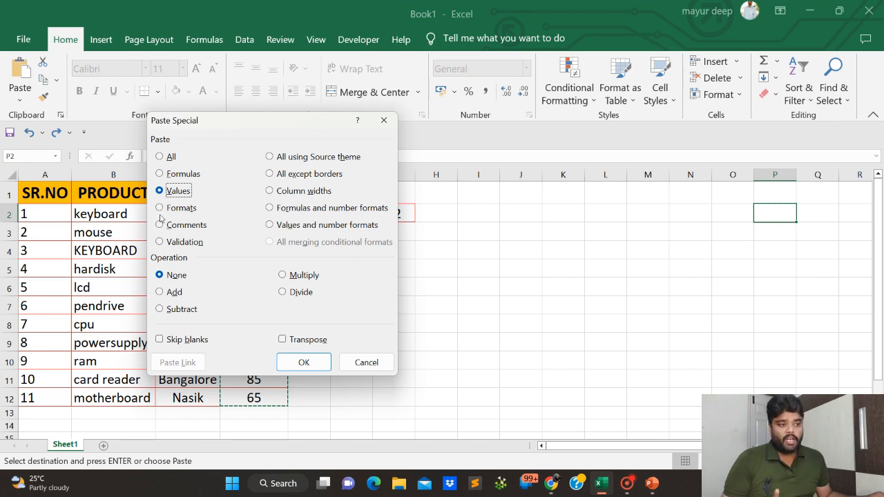
{"action": "left_click", "coordinate": [160, 210]}
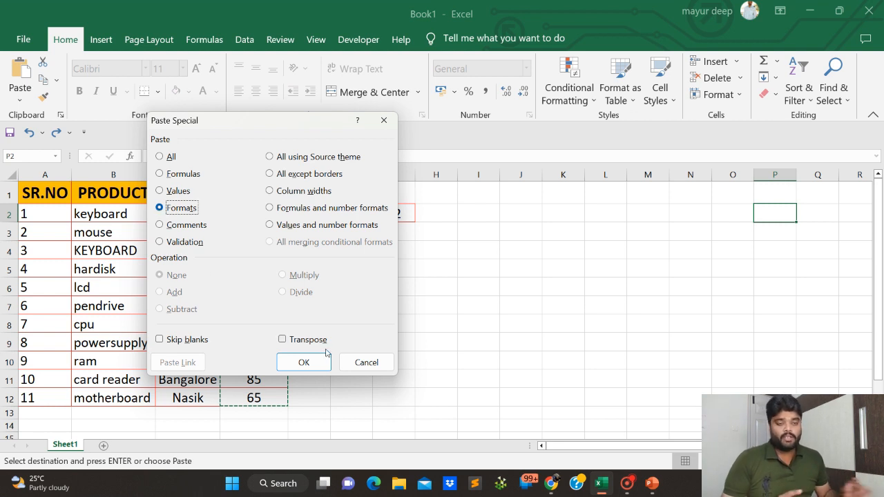
{"action": "left_click", "coordinate": [304, 363]}
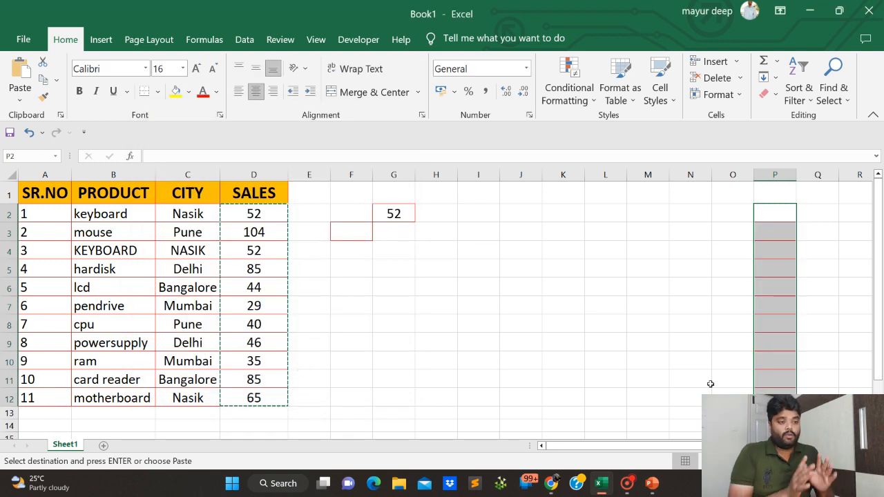
Inspect the format-only cells in column P and undo the formats paste.
{"action": "left_click", "coordinate": [776, 243]}
{"action": "left_click_drag", "start_coordinate": [757, 207], "coordinate": [783, 366]}
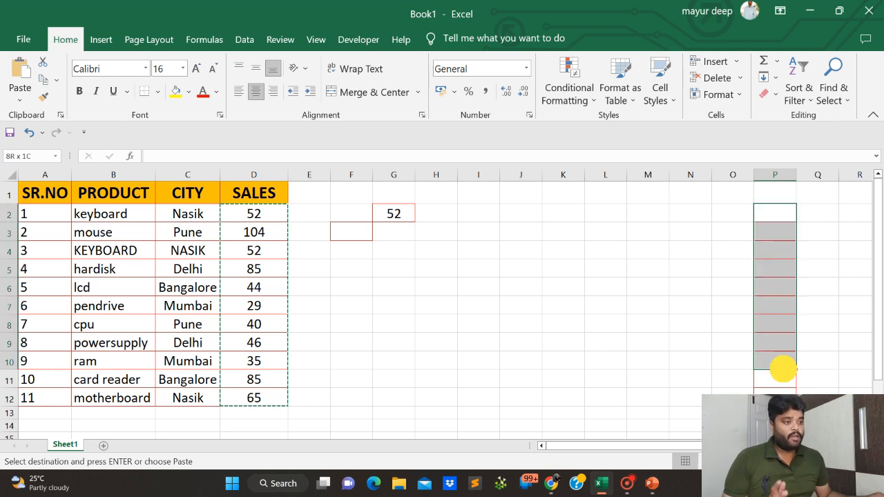
{"action": "left_click", "coordinate": [777, 279]}
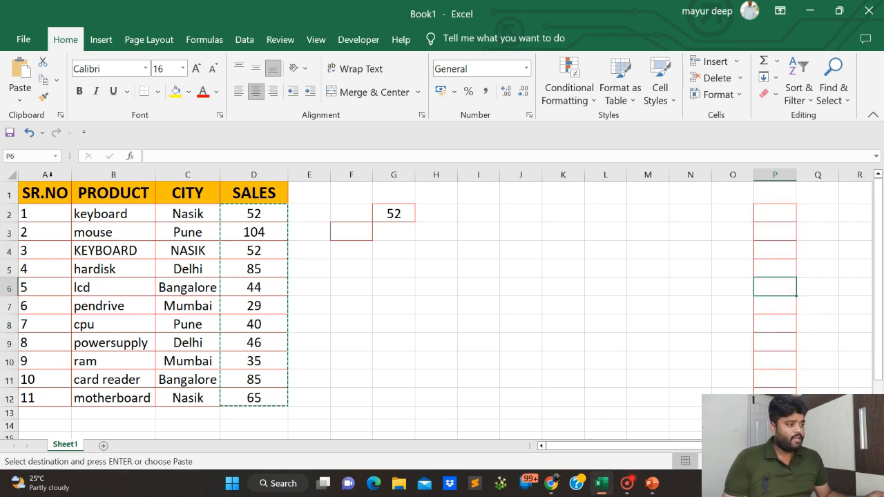
{"action": "left_click", "coordinate": [19, 101]}
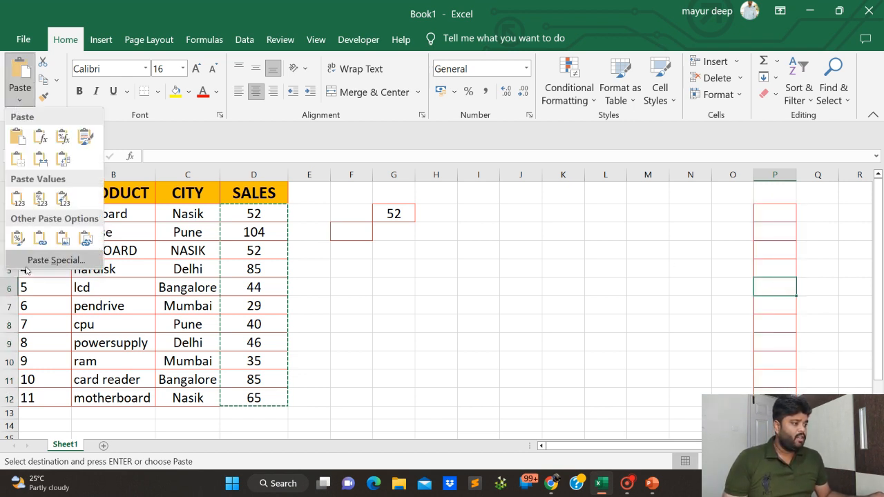
{"action": "left_click", "coordinate": [266, 317]}
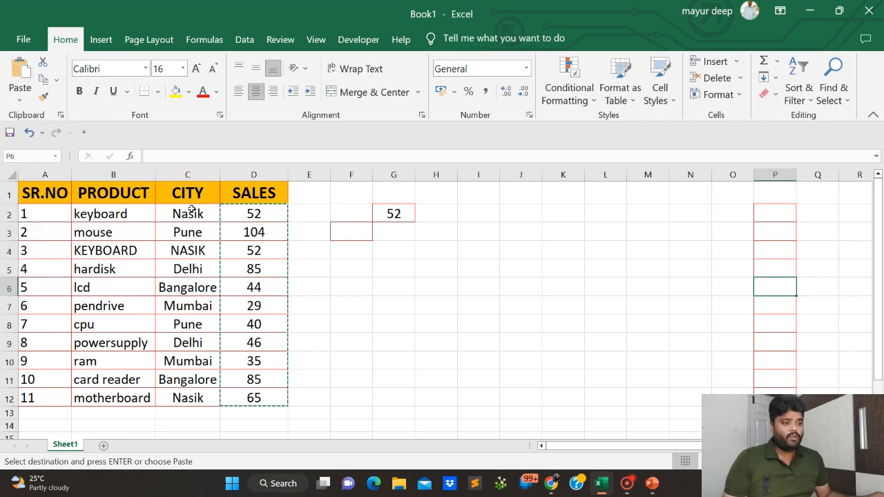
{"action": "key", "text": "ctrl+z"}
Paste the copied sales cells at P2 using the Paste Special option All except borders.
{"action": "left_click", "coordinate": [21, 101]}
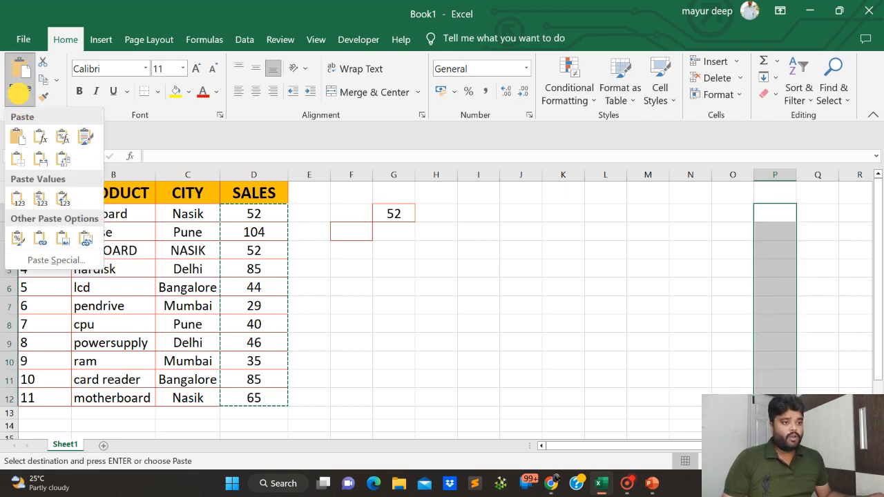
{"action": "left_click", "coordinate": [51, 256]}
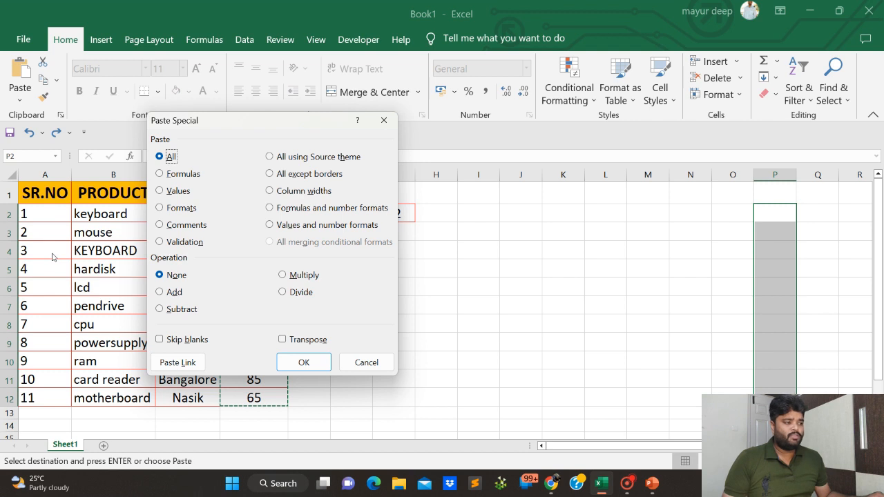
{"action": "left_click", "coordinate": [269, 174]}
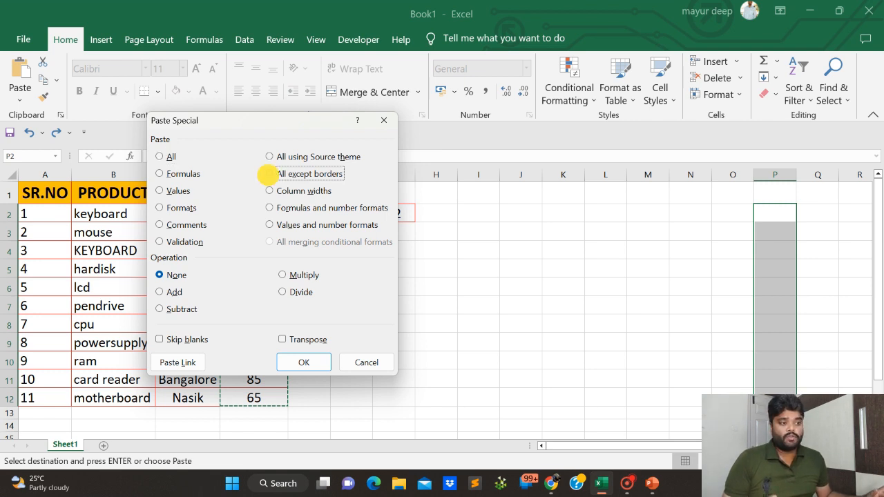
{"action": "left_click", "coordinate": [302, 362]}
{"action": "left_click", "coordinate": [811, 249]}
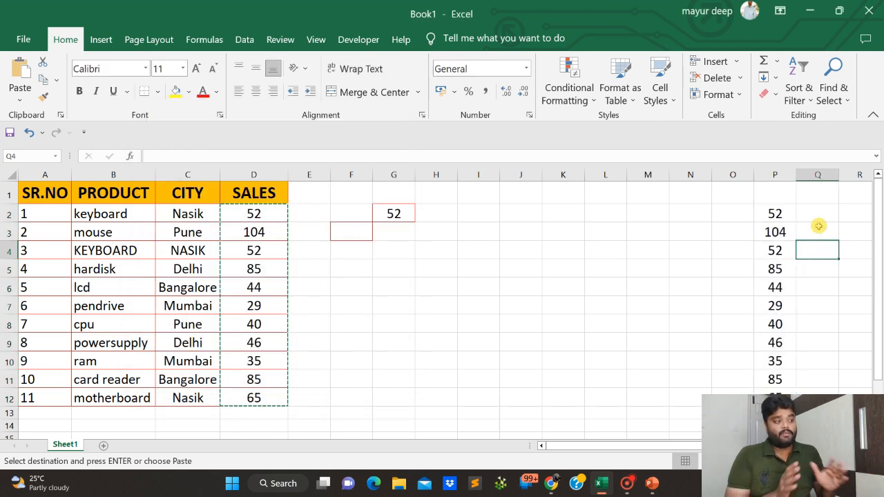
Select cell P3 and open the Paste Special options for it.
{"action": "left_click", "coordinate": [776, 230]}
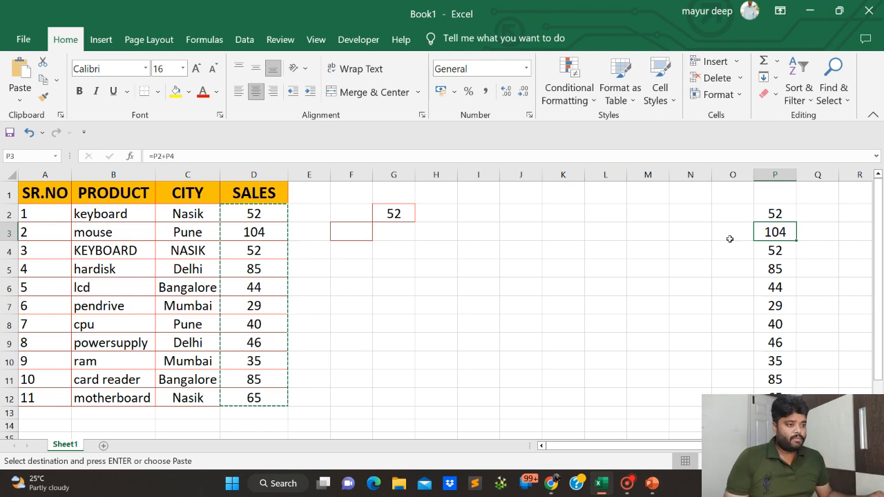
{"action": "left_click", "coordinate": [20, 100]}
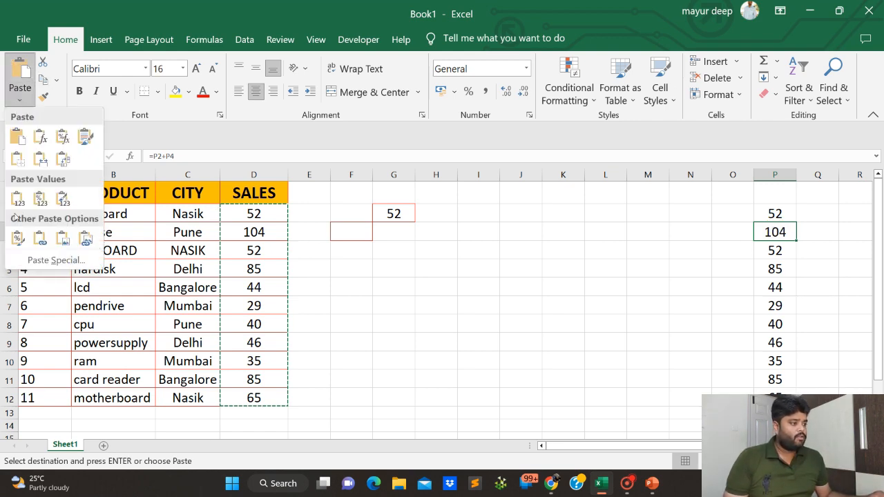
{"action": "left_click", "coordinate": [31, 261]}
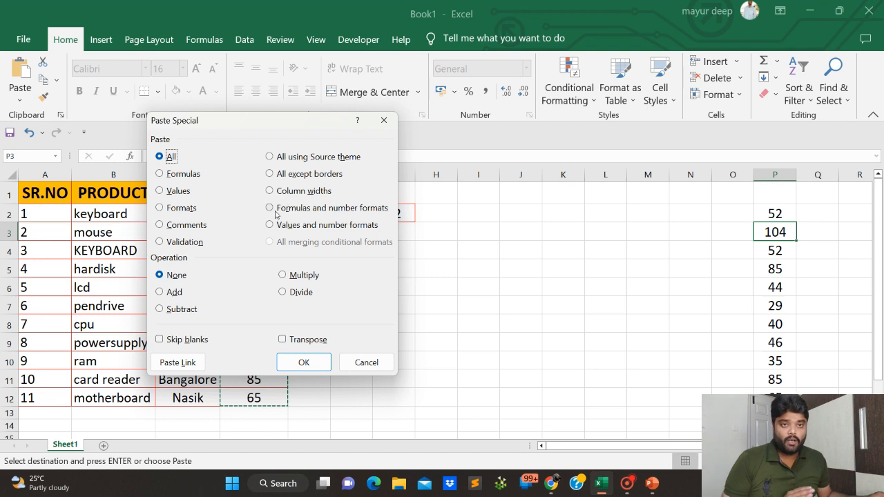